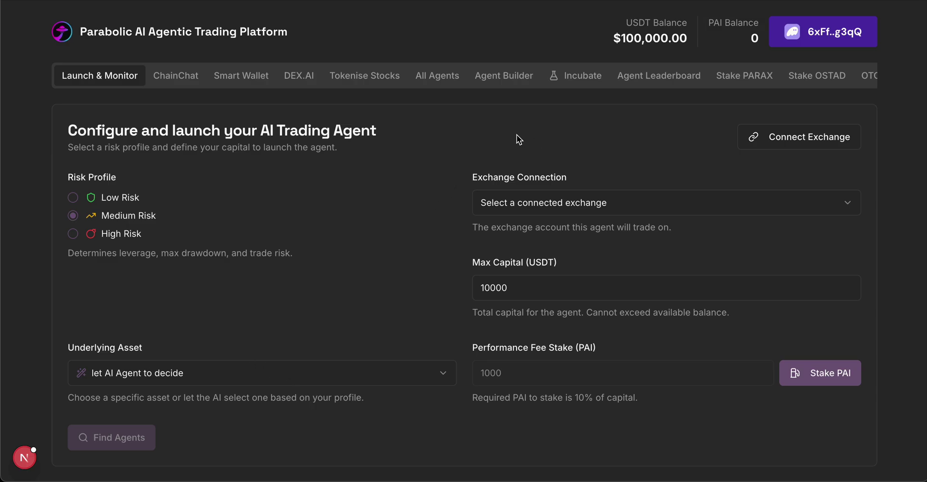
Open the Stake PARAX page showing the 50,000 PARAX balance and 150,000 locked PAI
click(737, 79)
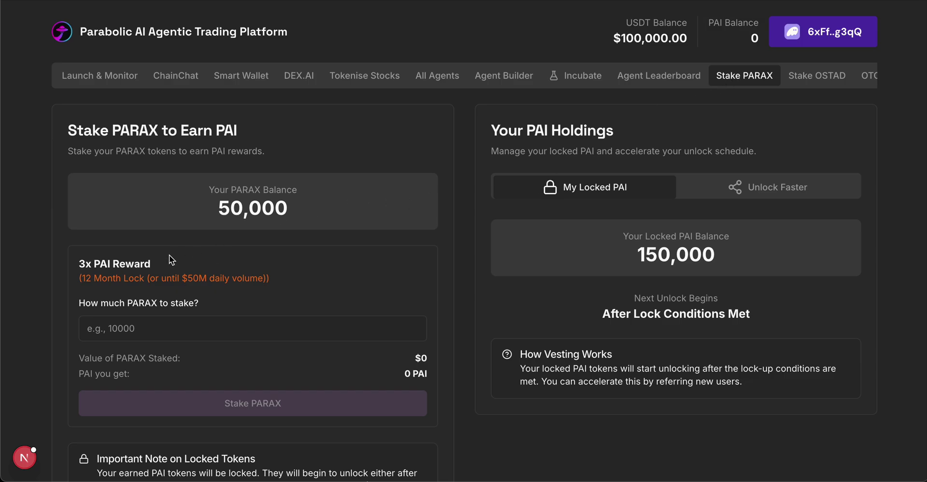
drag(94, 263, 105, 263)
double_click(422, 376)
click(225, 328)
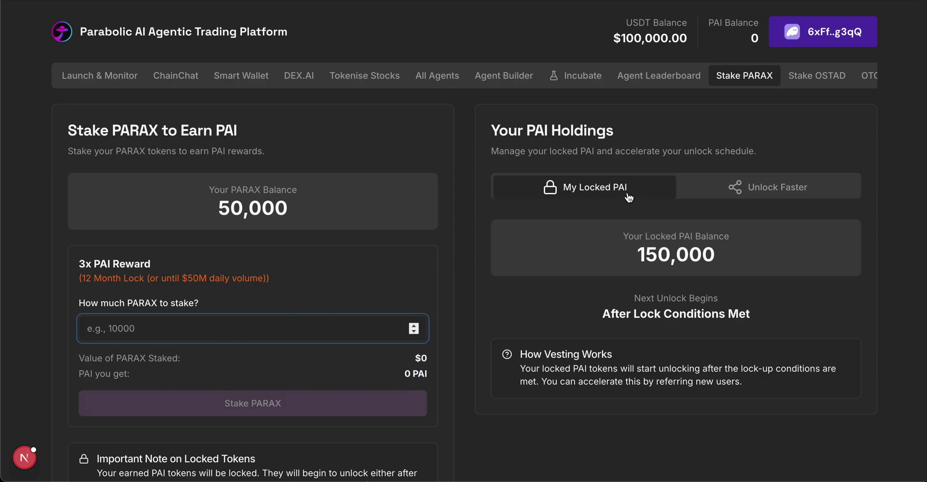
Review the locked PAI balance and highlight the $50M volume unlock condition
click(727, 187)
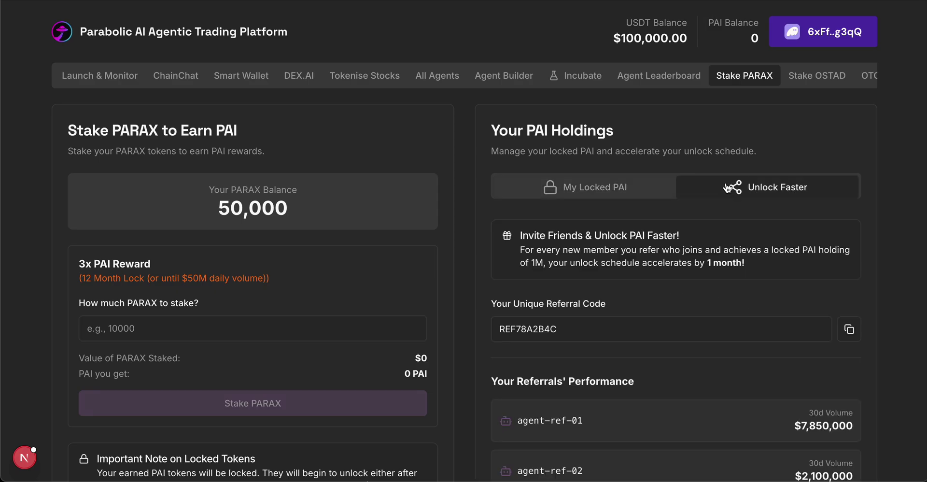
click(593, 192)
scroll(382, 265, down, 3)
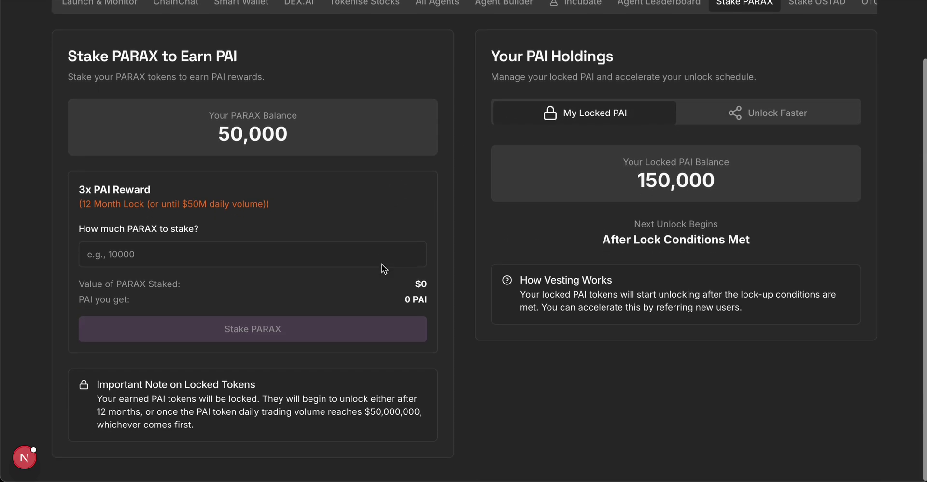
drag(185, 206, 220, 206)
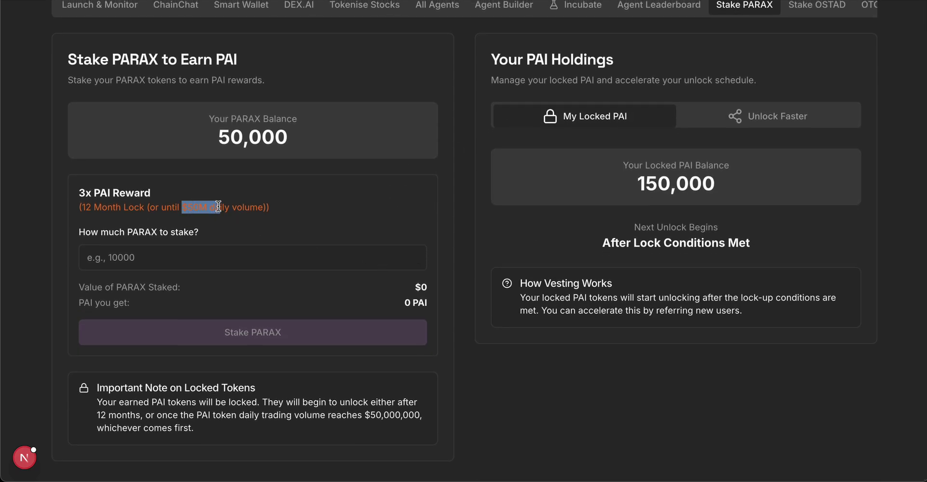
click(256, 210)
Show the Unlock Faster referral code and each referral's 30-day volume
click(739, 127)
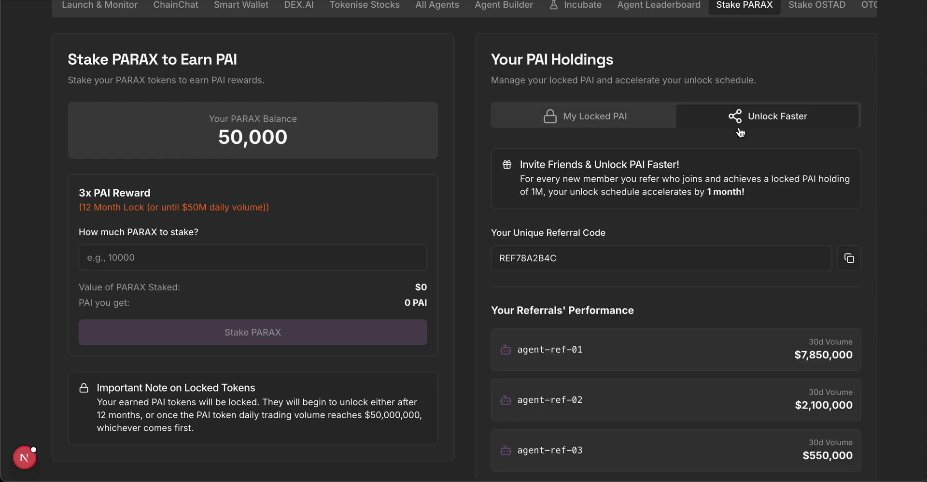
scroll(728, 180, down, 1)
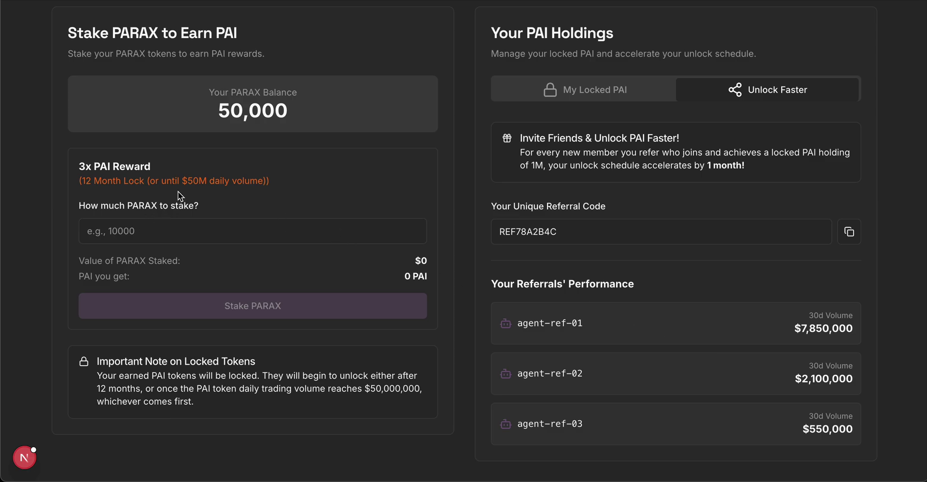
scroll(179, 189, up, 3)
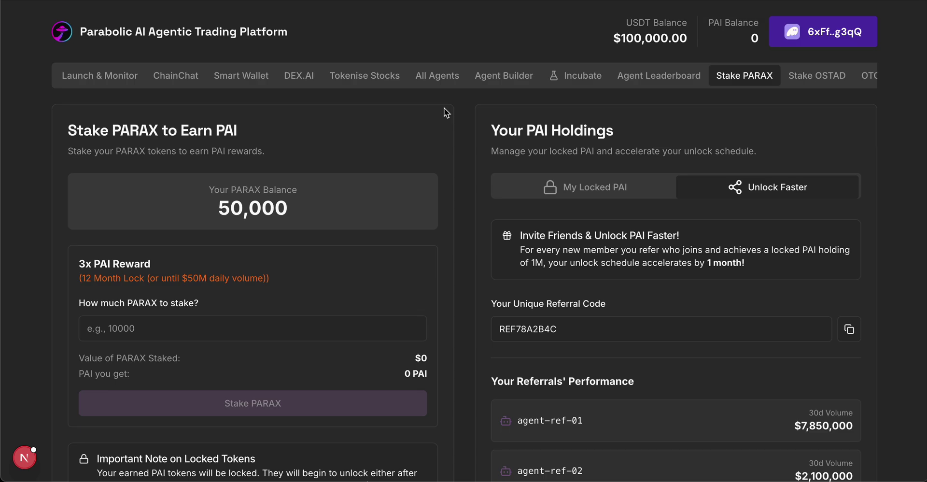
Open the Agent Builder page with its prefilled 4 Hours BTC/USDT EMA prompt
click(487, 85)
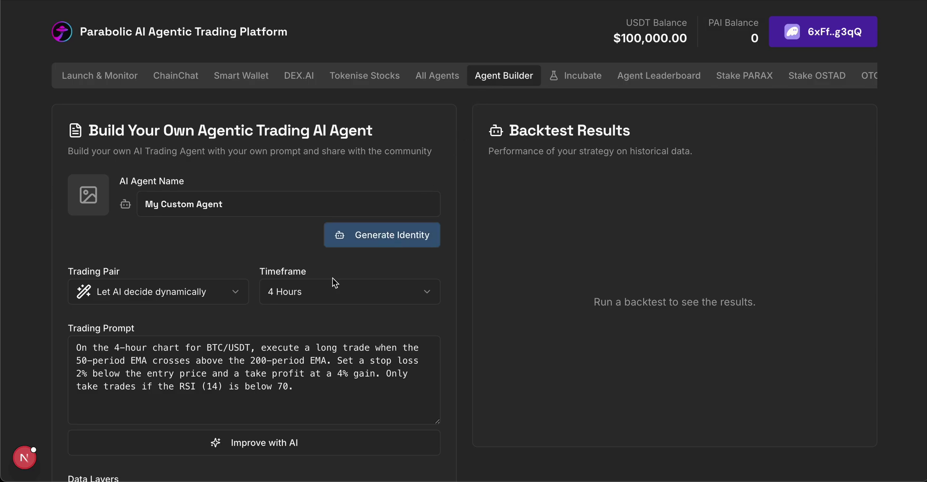
Replace the prompt with 'Buy Apple stock when iPhone sales beat the day before, sell otherwise' and improve it with AI
drag(295, 389, 65, 328)
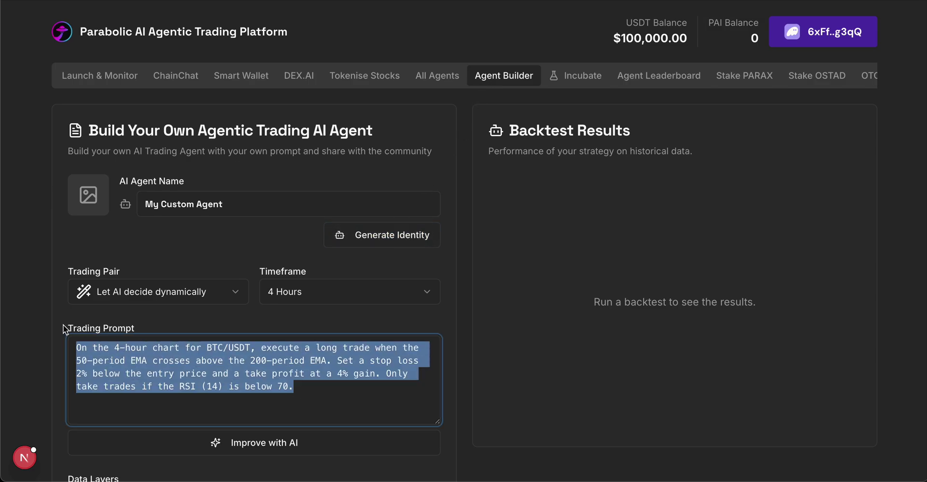
key(BackSpace)
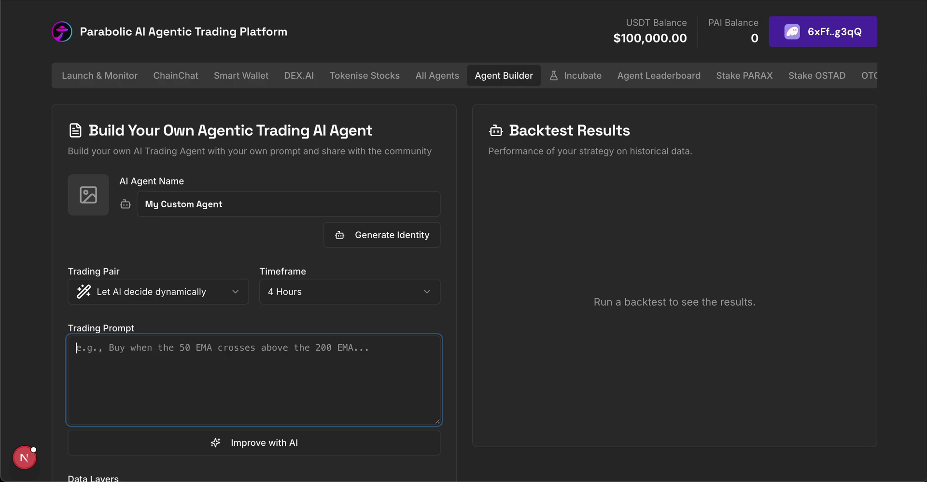
text(Trade)
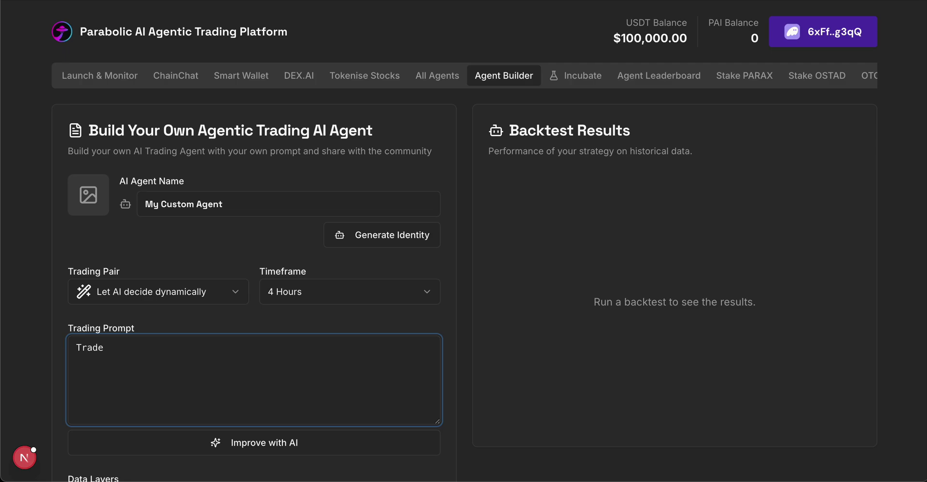
key(ctrl+a)
text(Buy Apple stock )
text(when)
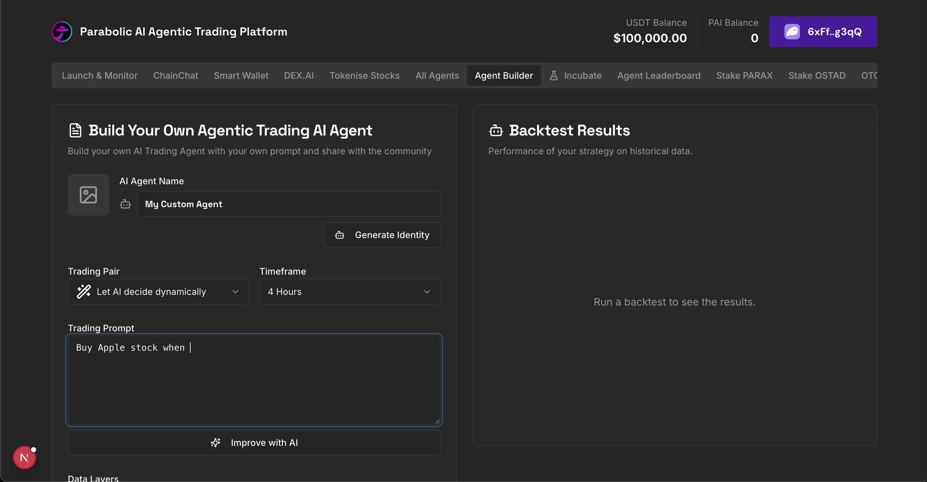
text(sales in iphon)
text(e are)
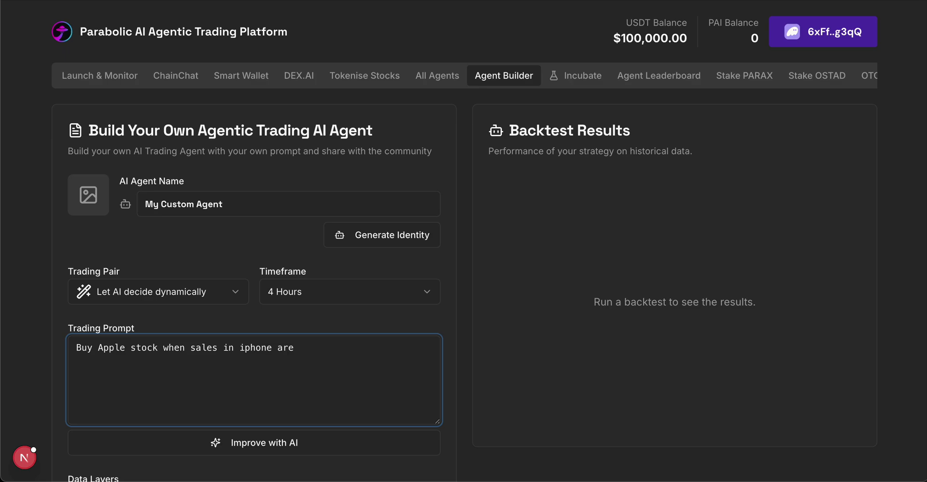
text(higher than )
text(day befo)
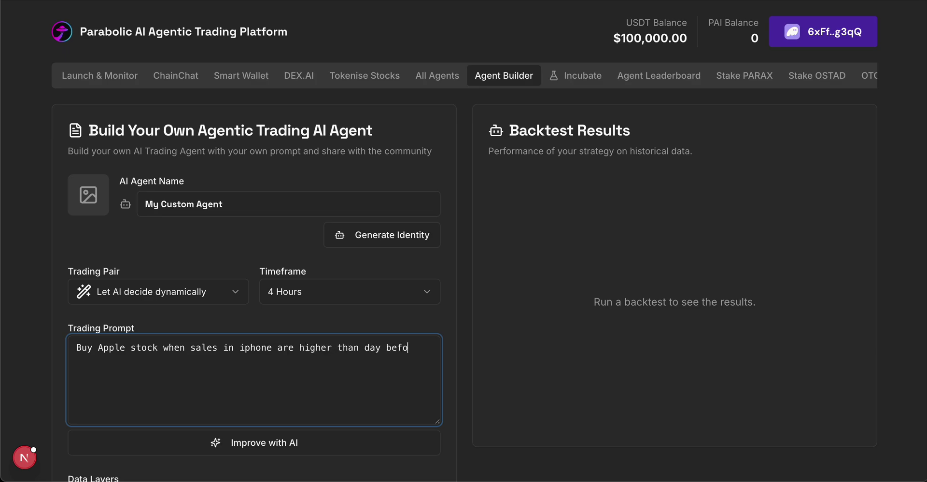
text(re and sell whe)
key(BackSpace)
key(BackSpace)
key(BackSpace)
text(others)
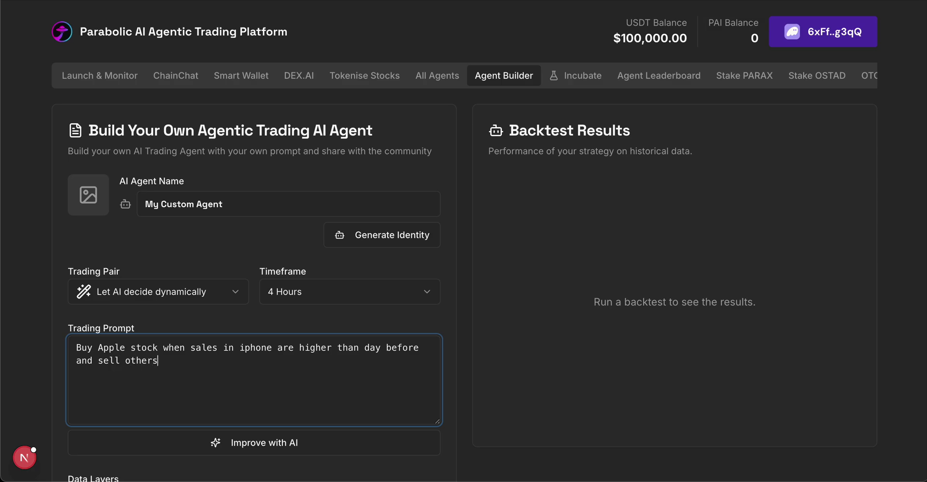
key(BackSpace)
text(wise)
click(257, 441)
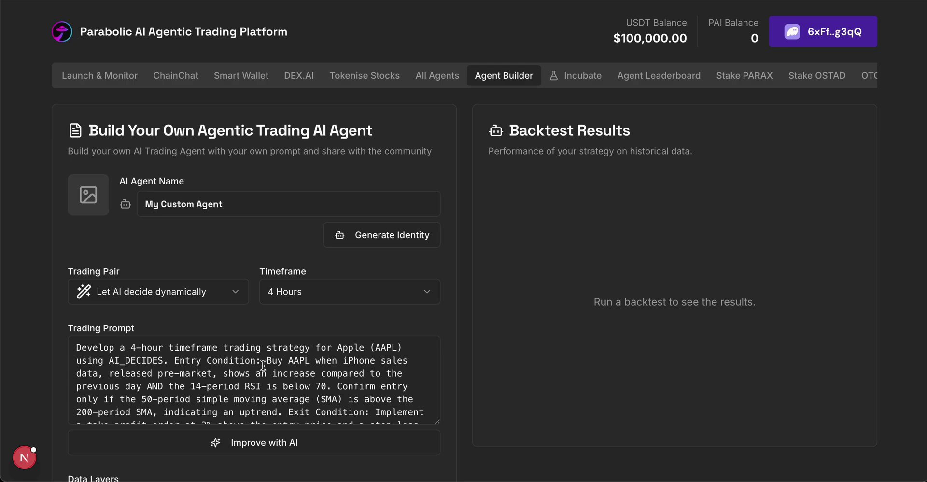
Review the AI-expanded AAPL 4-hour strategy and make the prompt box taller
scroll(335, 367, down, 1)
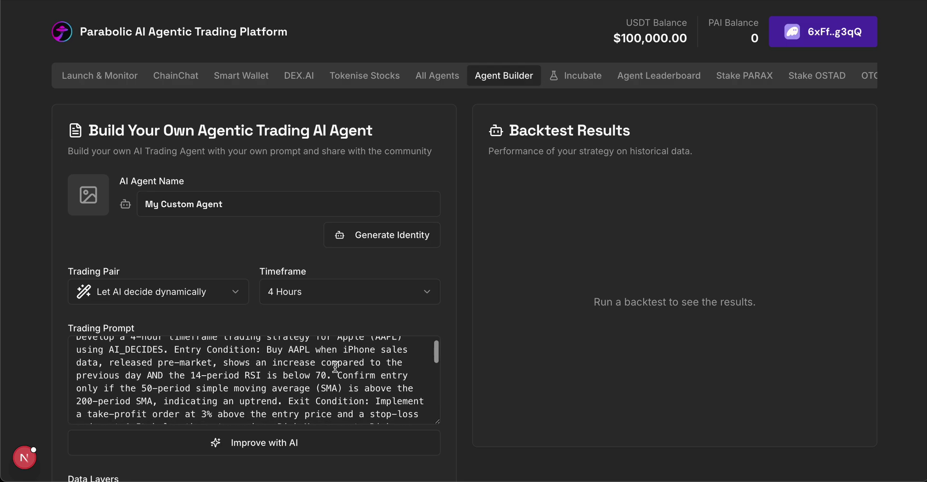
scroll(336, 367, down, 5)
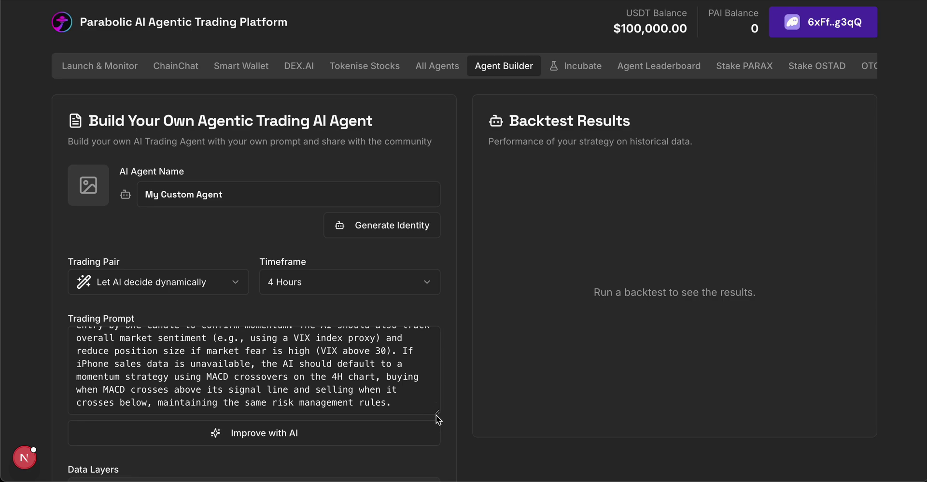
drag(438, 413, 438, 452)
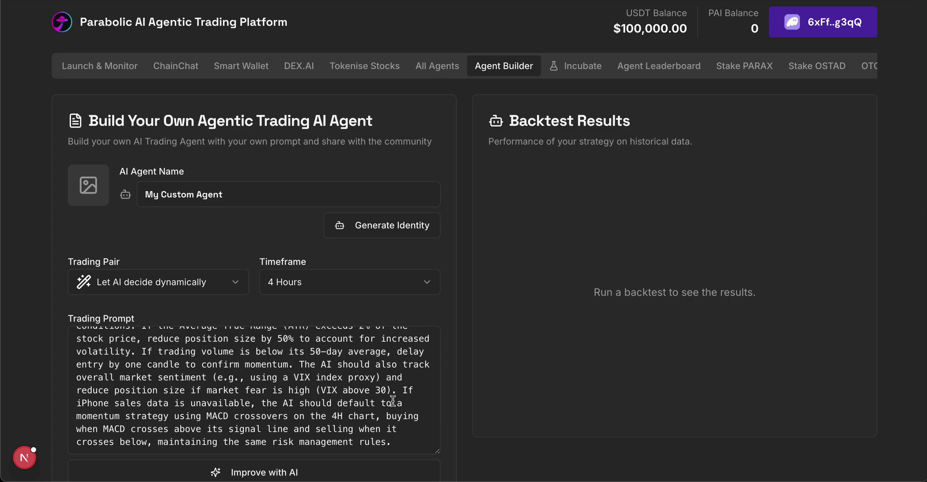
click(349, 282)
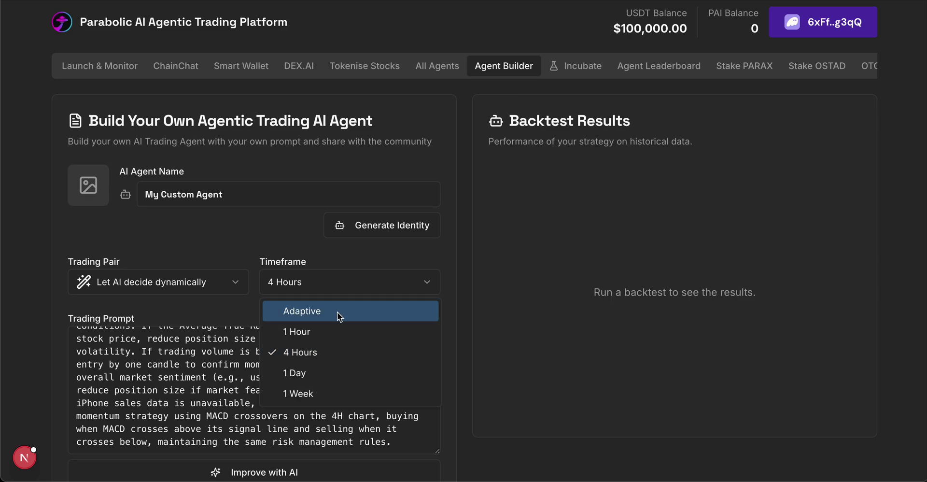
Change the agent timeframe from 4 Hours to Adaptive and scroll down to Data Layers
click(337, 312)
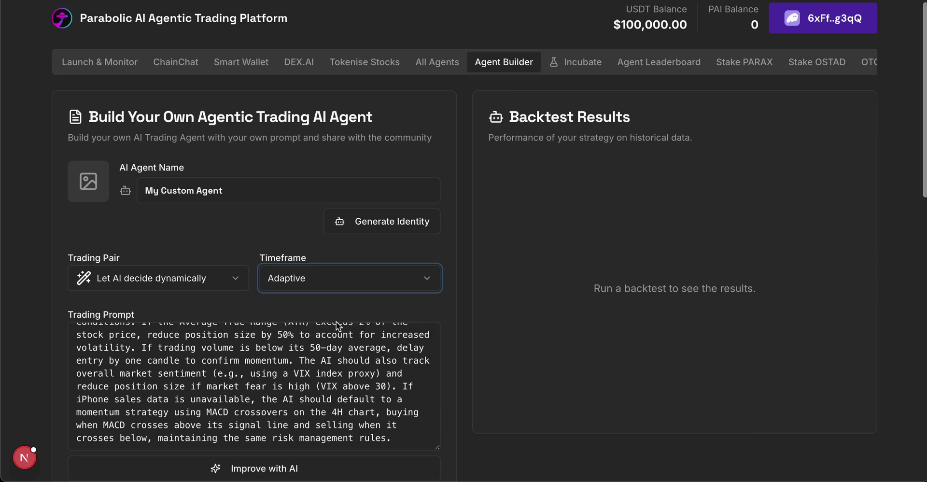
scroll(337, 324, down, 5)
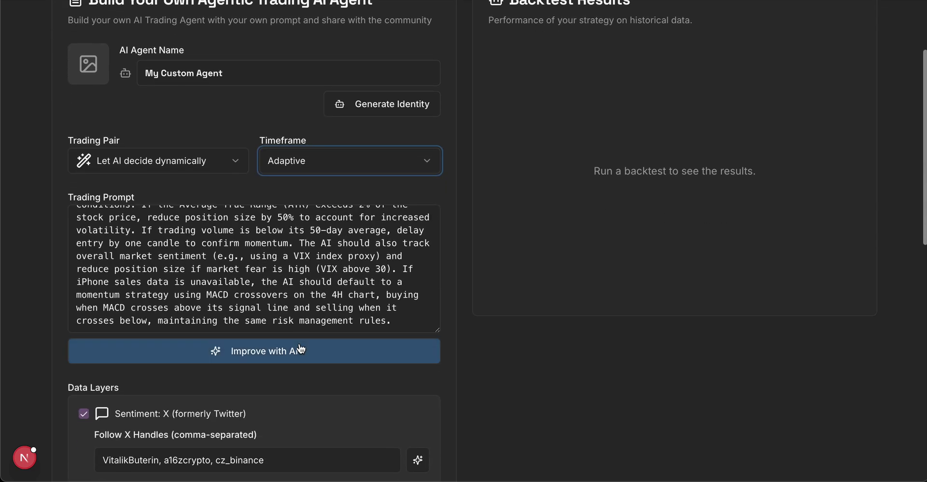
scroll(299, 349, down, 4)
scroll(197, 312, down, 8)
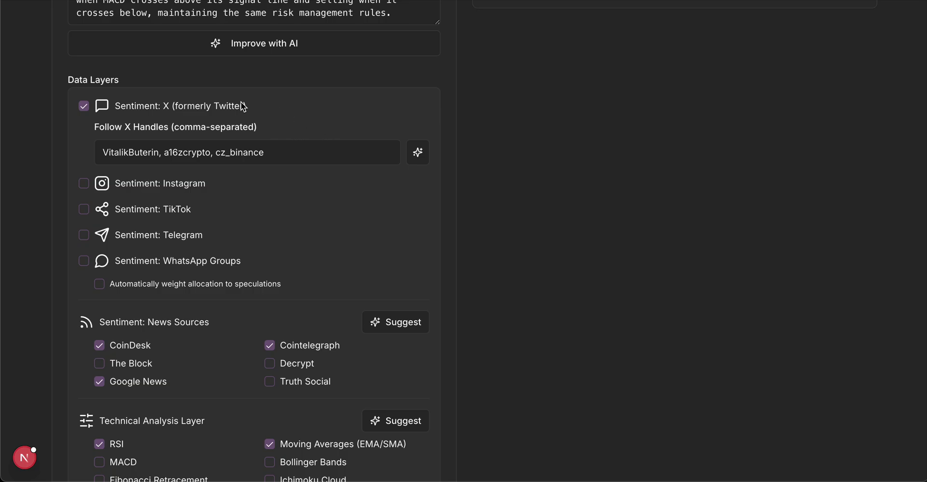
Fill Follow X Handles with AI-suggested accounts such as BitcoinMagazine and CoinDesk
click(418, 153)
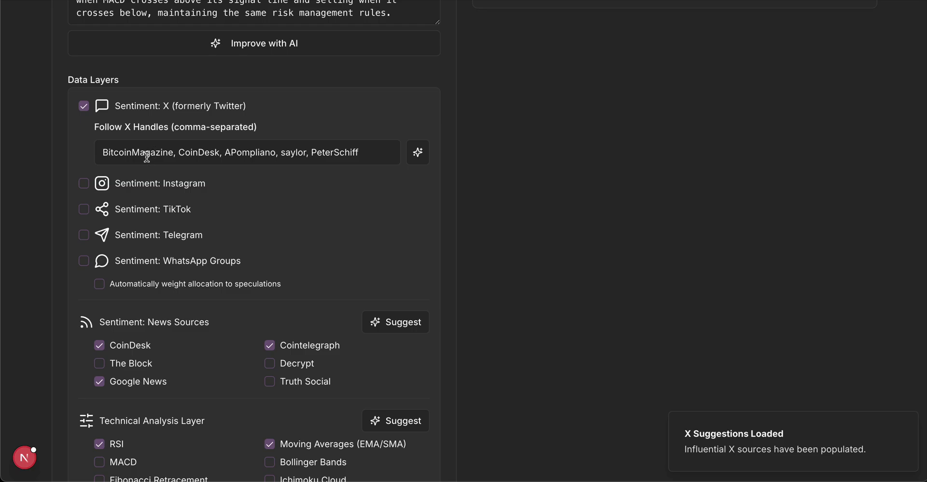
scroll(147, 153, up, 2)
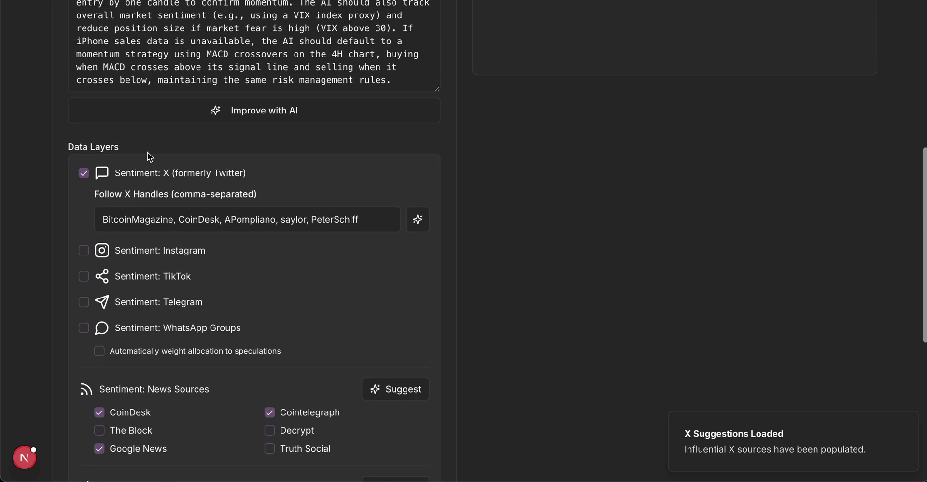
click(241, 219)
click(351, 219)
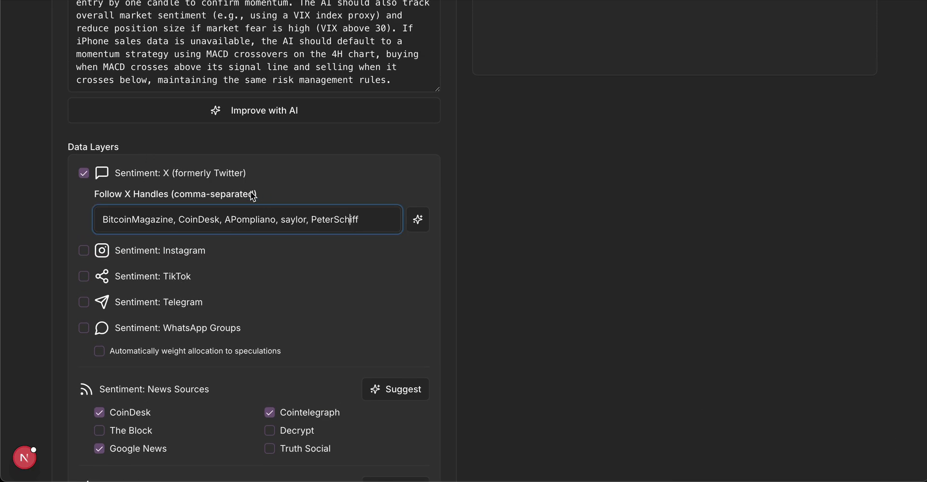
Turn the Instagram sentiment layer on and then back off
scroll(138, 178, down, 1)
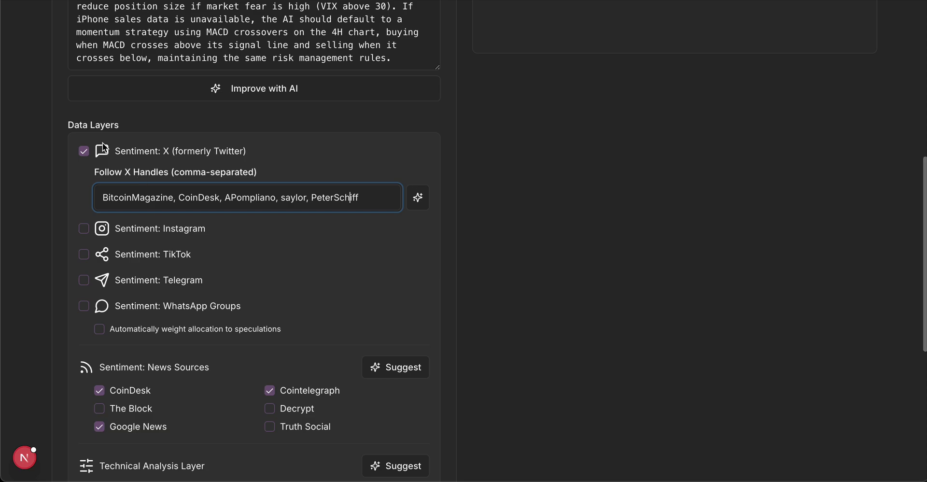
scroll(126, 164, up, 2)
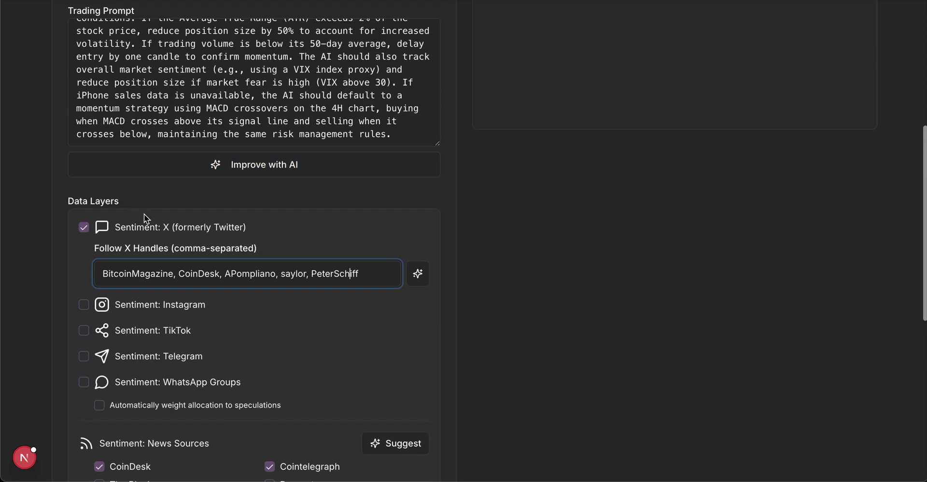
scroll(144, 214, down, 3)
scroll(144, 212, down, 1)
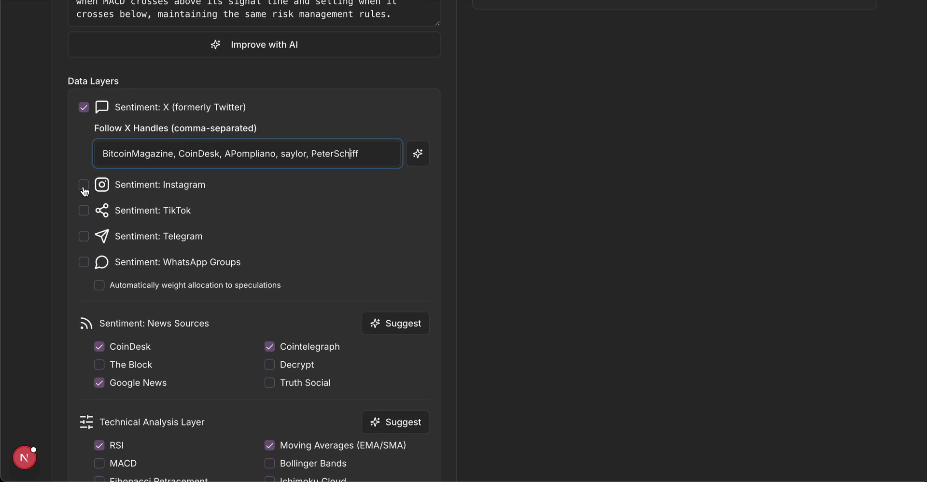
click(84, 191)
click(84, 189)
click(84, 191)
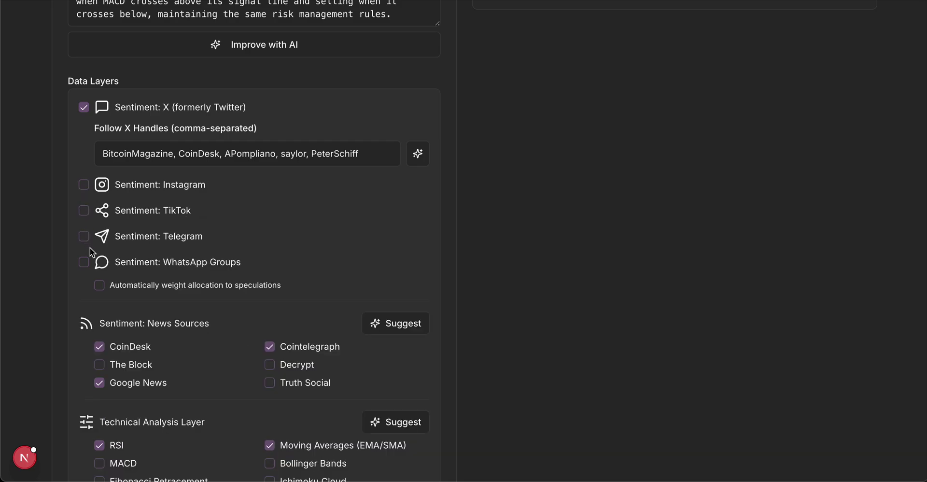
Set the agent's trading pair to BTC/USDT
scroll(114, 248, up, 6)
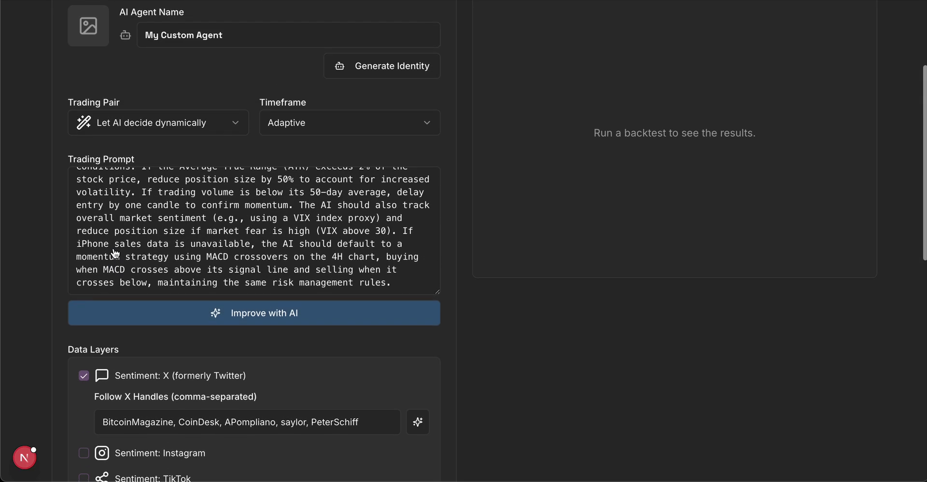
click(145, 140)
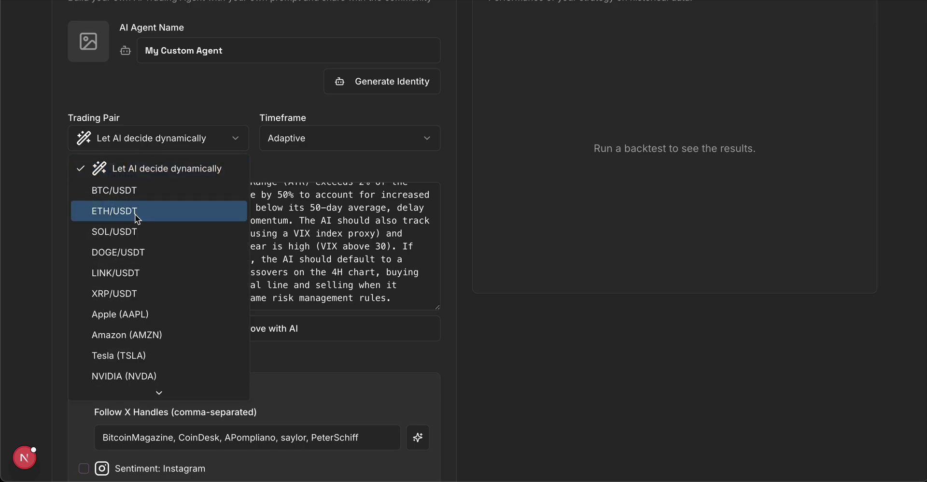
click(132, 196)
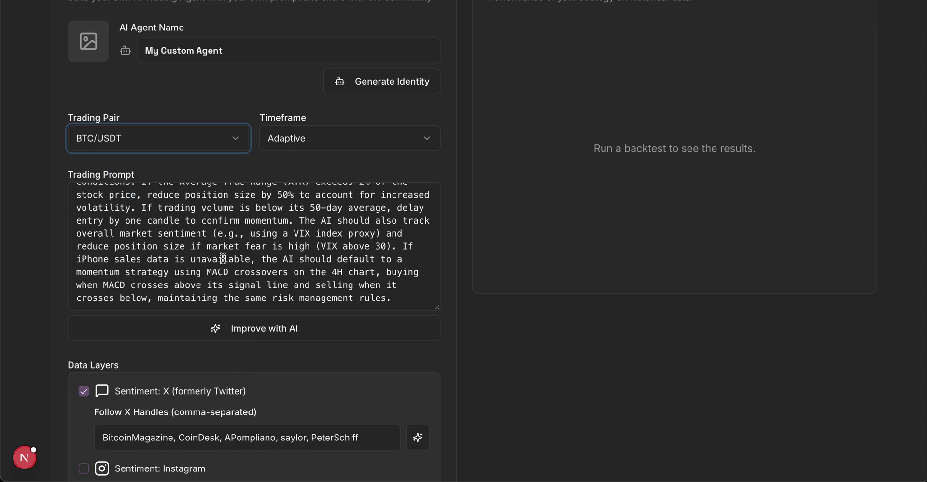
scroll(226, 265, down, 3)
scroll(227, 266, down, 2)
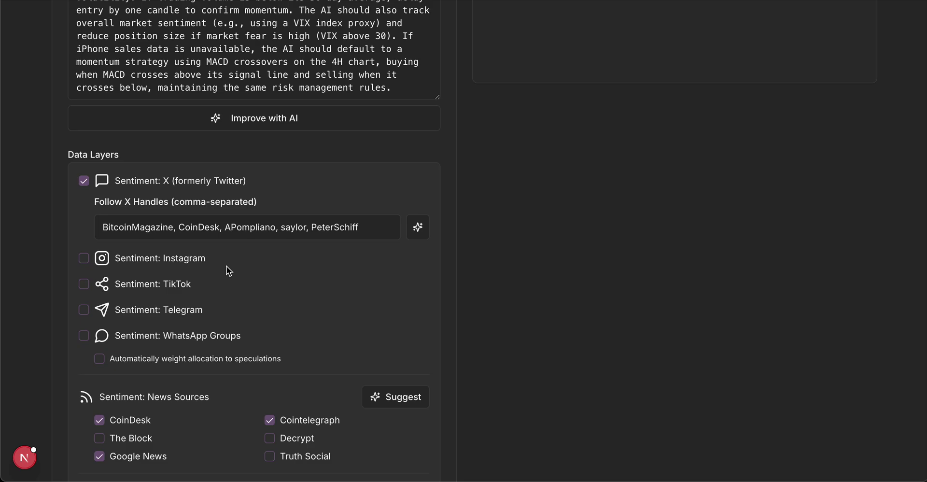
scroll(281, 296, down, 5)
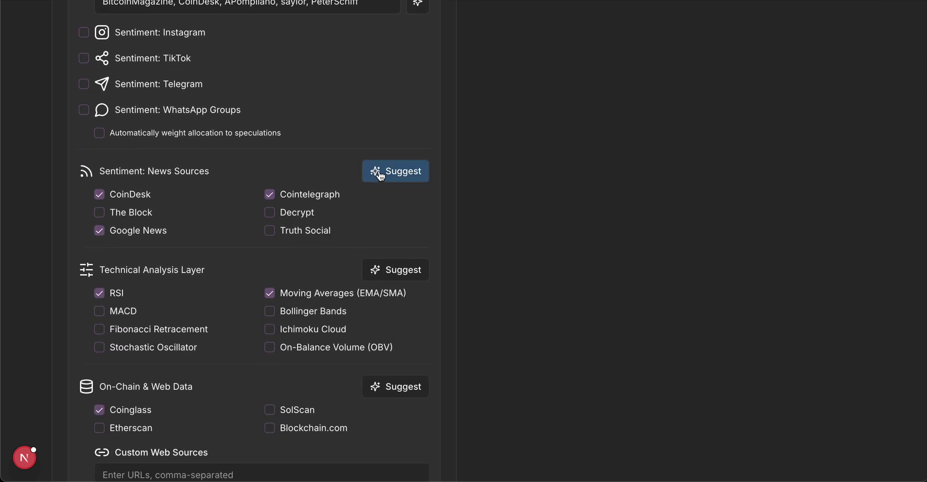
Let AI suggest the news sources, technical indicators and on-chain data sources
click(389, 171)
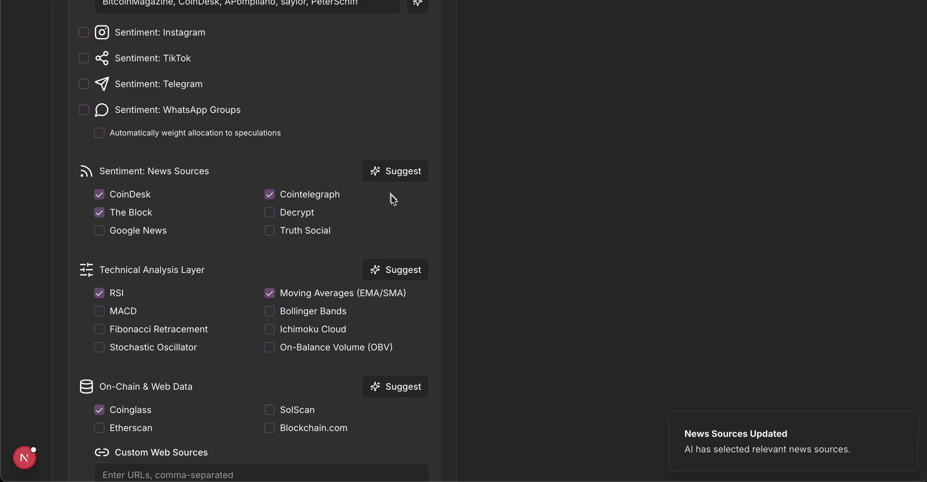
click(398, 275)
scroll(373, 241, down, 3)
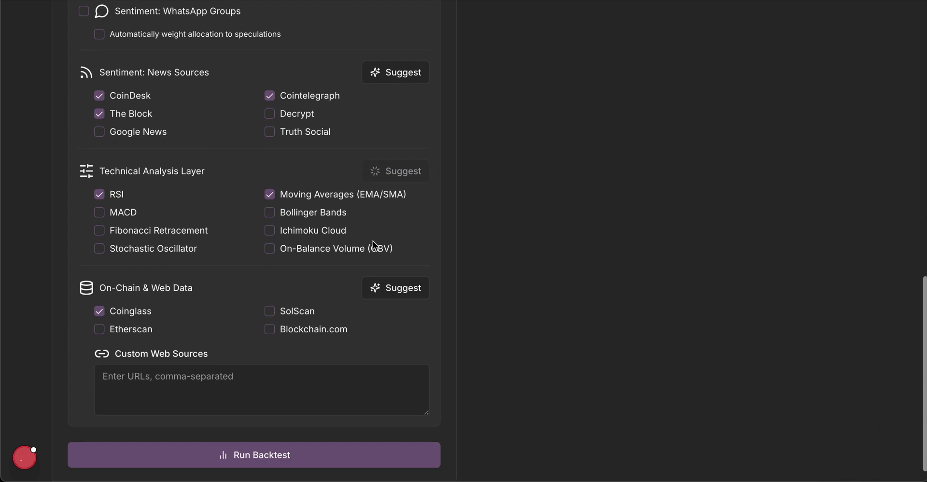
click(392, 290)
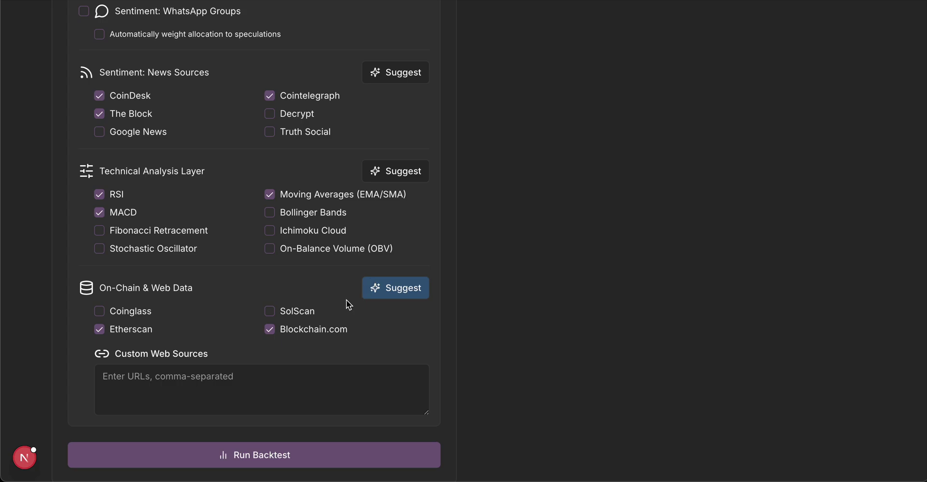
scroll(333, 382, up, 10)
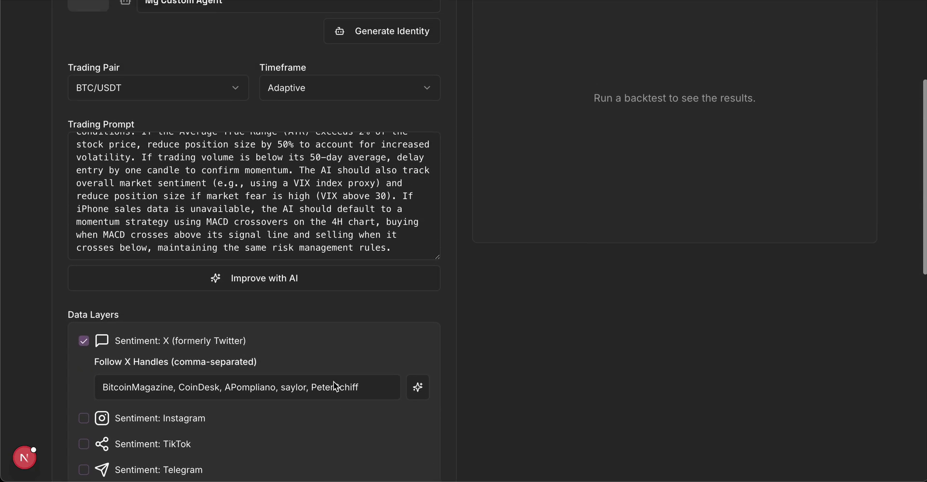
scroll(335, 384, up, 1)
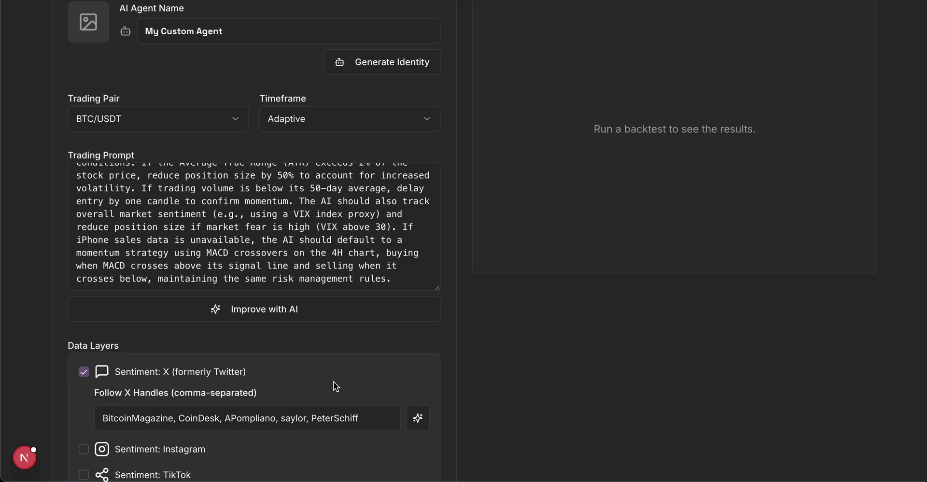
scroll(333, 381, down, 15)
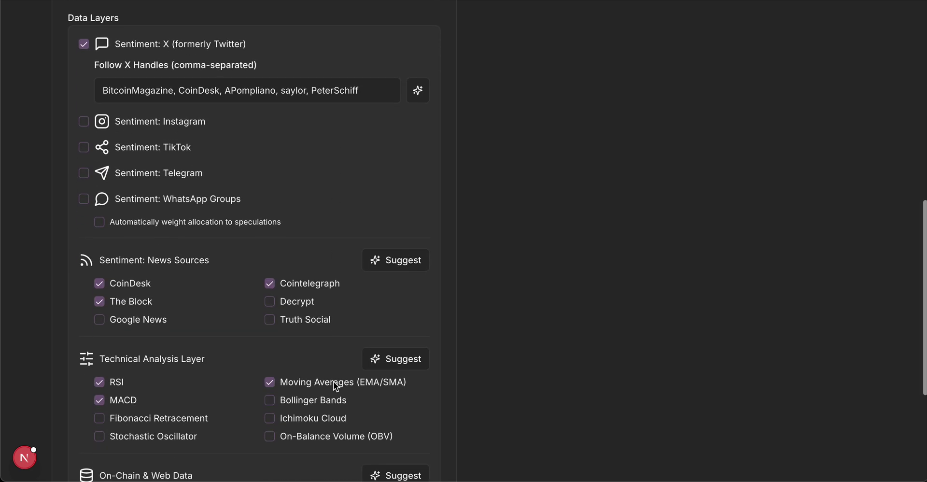
Backtest the strategy ($2,743.92 P&L, 77.5% win rate), generate the Algorithmic Alpha identity, and start deployment
click(312, 440)
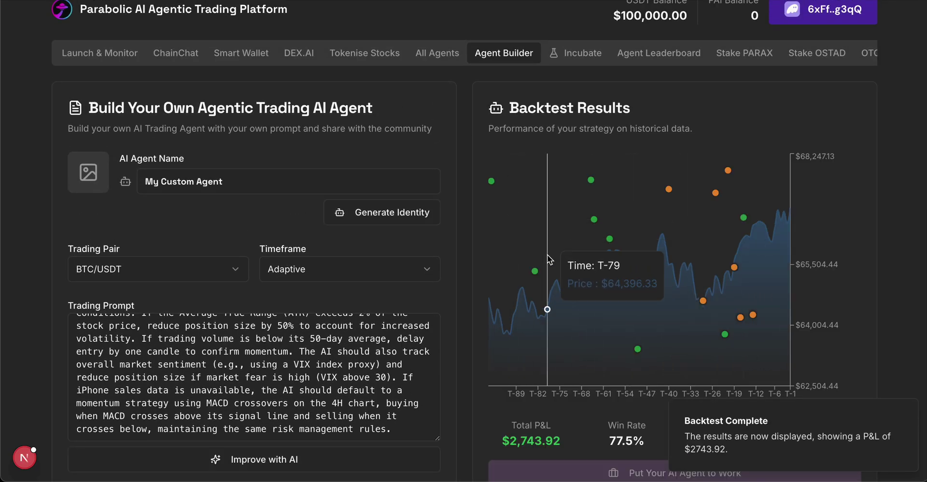
scroll(227, 290, down, 8)
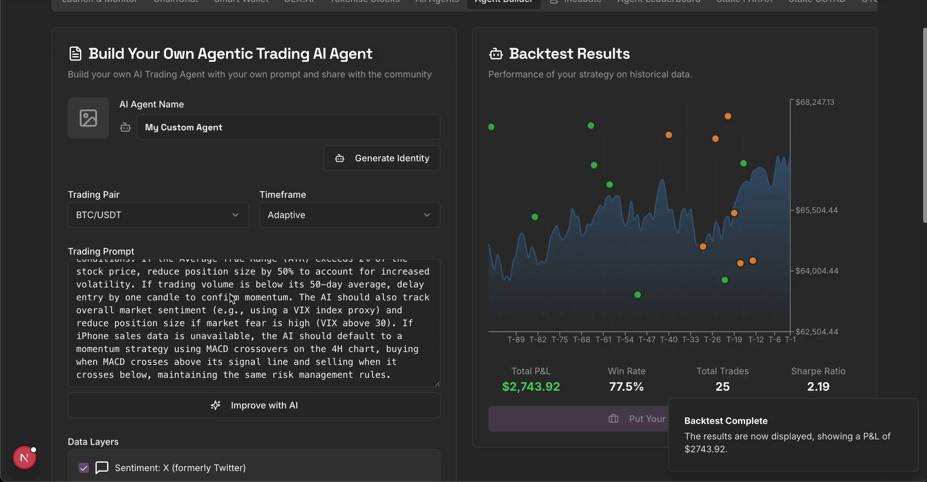
scroll(230, 292, up, 5)
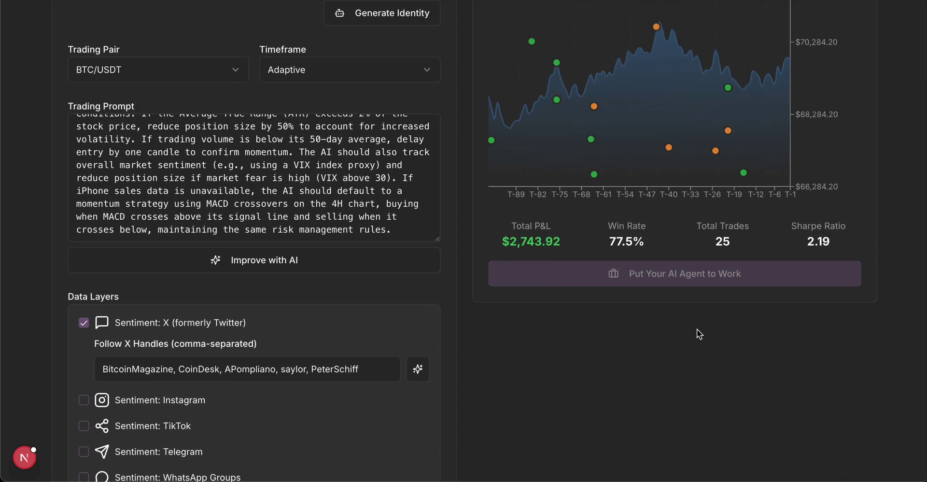
scroll(441, 156, up, 1)
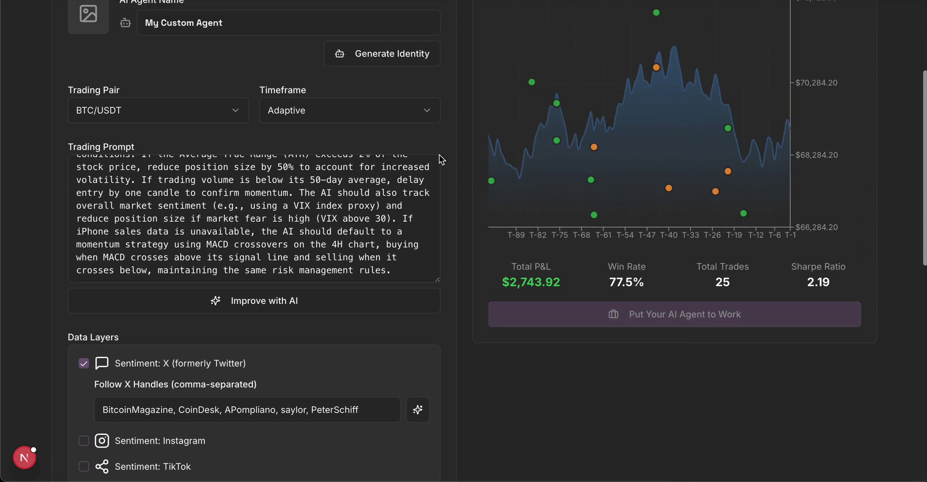
scroll(323, 72, up, 2)
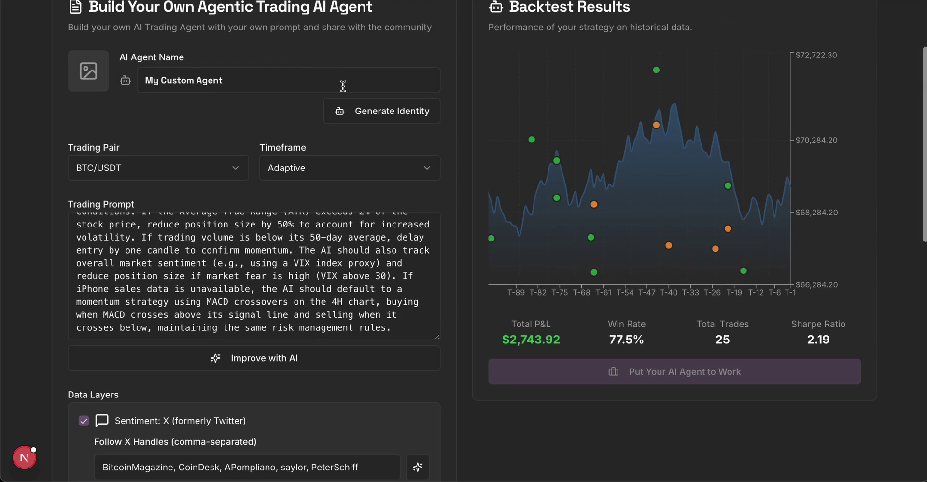
click(364, 112)
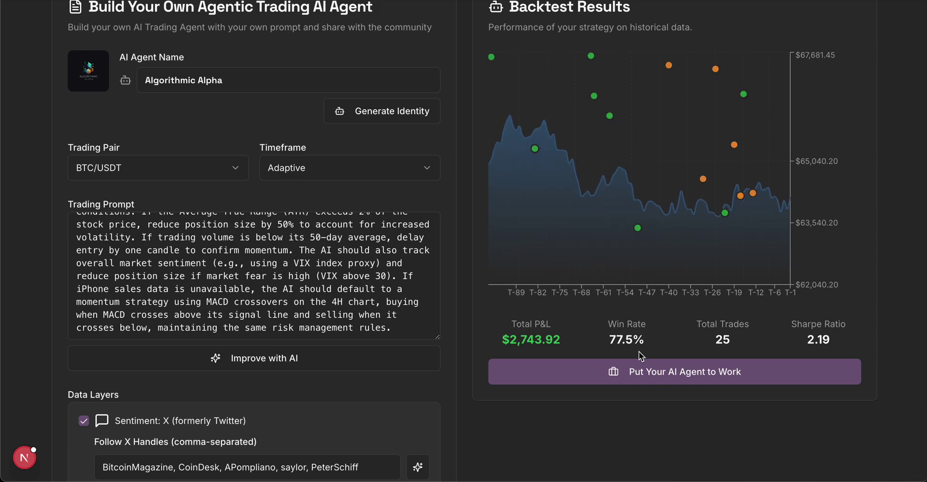
click(664, 384)
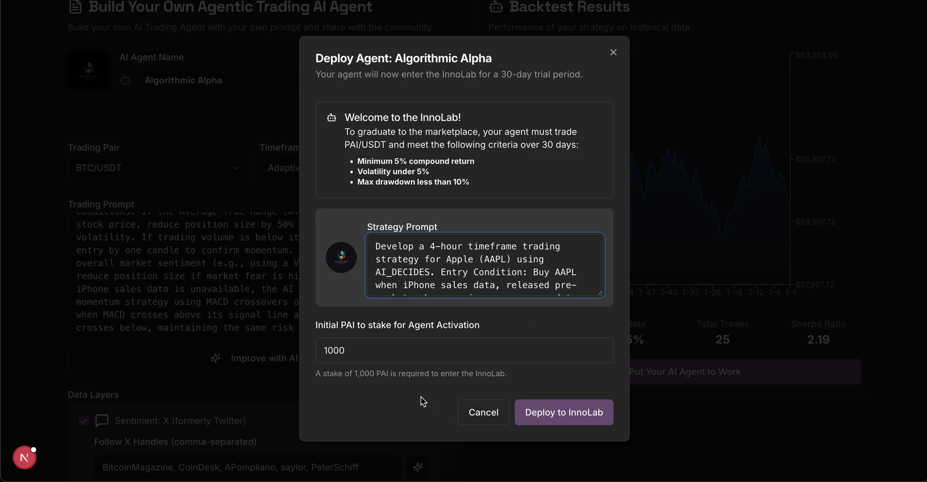
Raise the initial stake from 1000 to 10000 PAI and deploy Algorithmic Alpha to the InnoLab
click(347, 326)
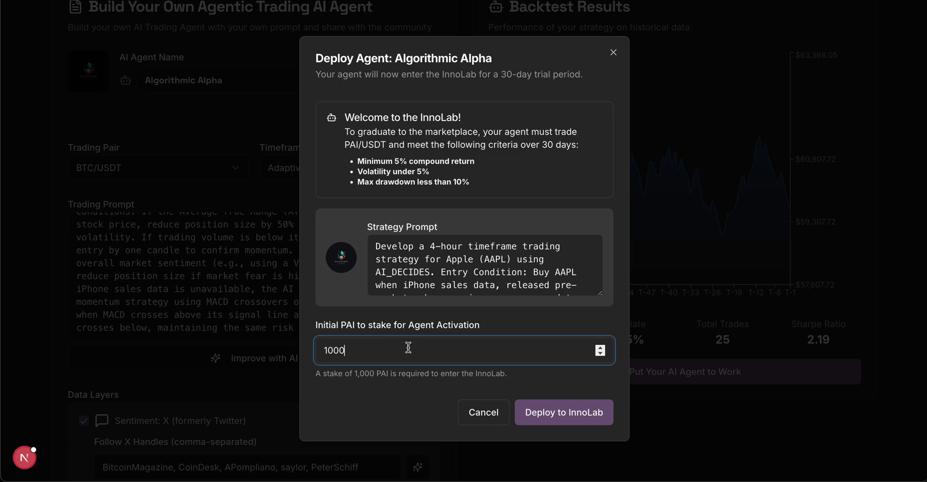
text(0)
click(564, 413)
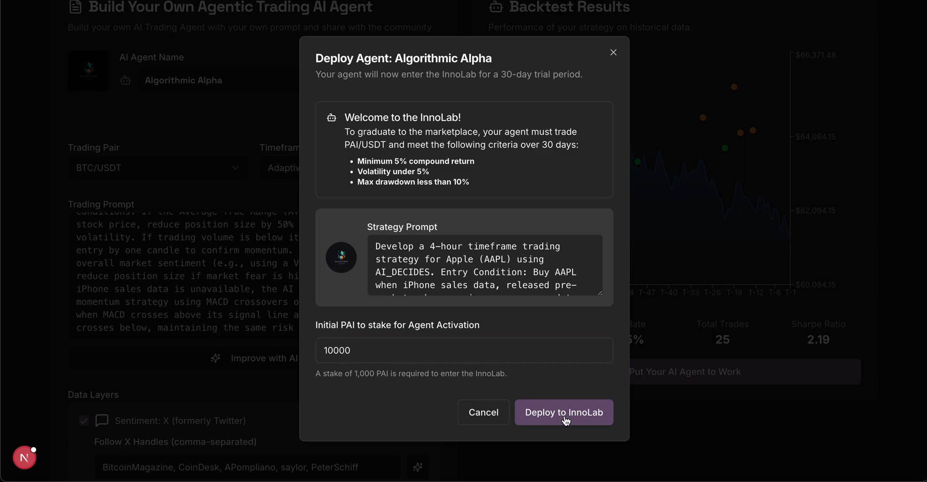
Browse the agent cards in the Incubate tab, including Algorithmic Alpha
scroll(573, 413, up, 3)
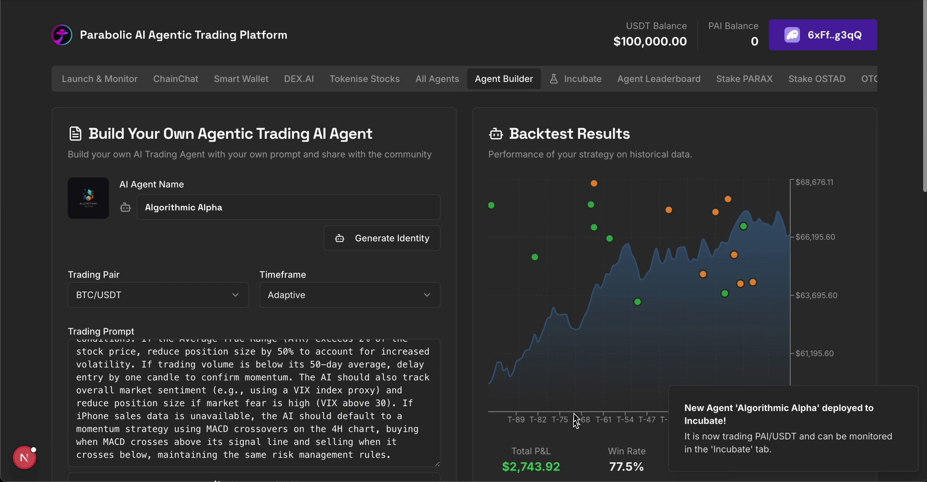
click(567, 79)
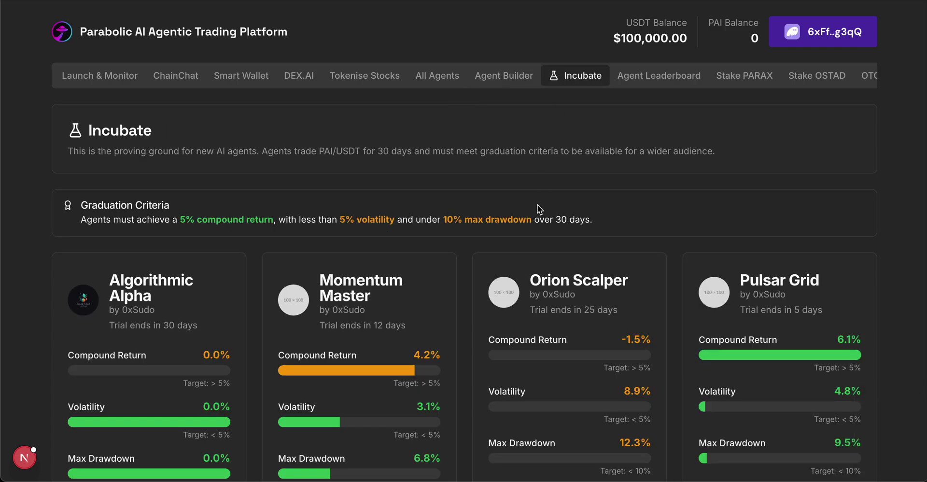
scroll(571, 253, down, 2)
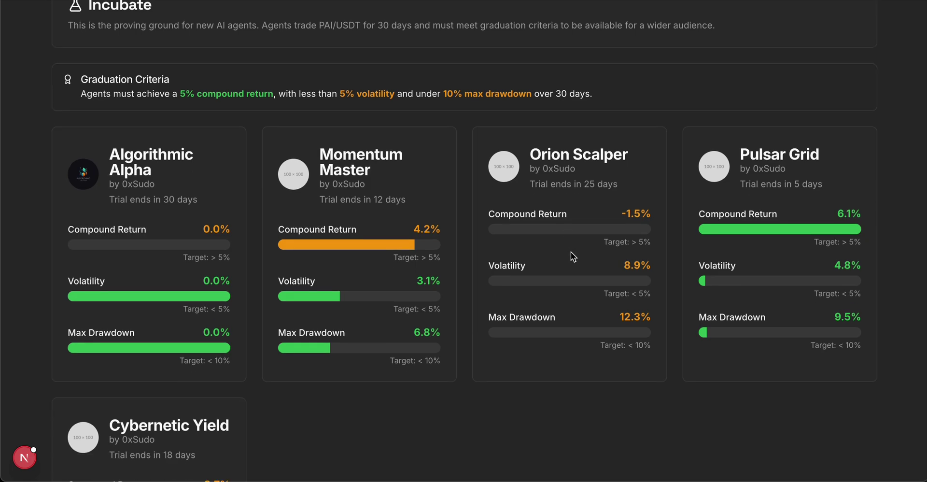
scroll(572, 253, down, 4)
scroll(571, 253, up, 5)
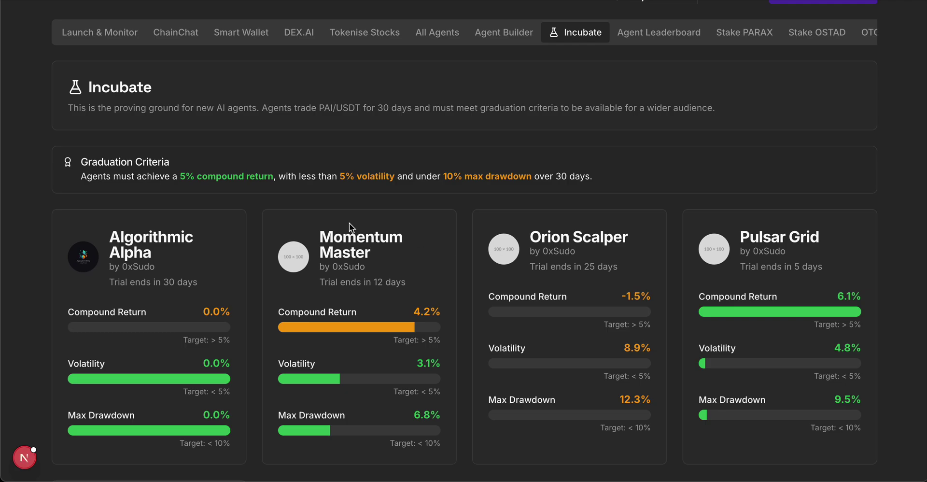
Highlight the 5% compound return requirement and the other graduation criteria
drag(173, 173, 248, 174)
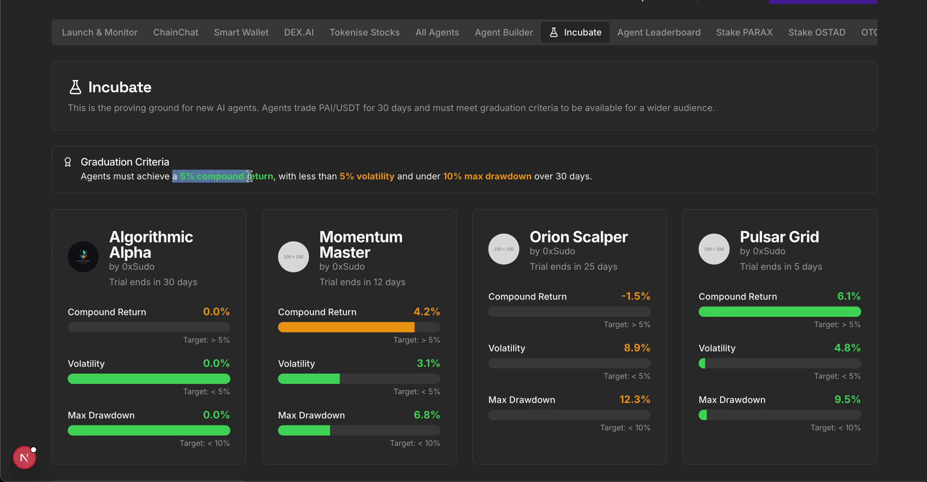
click(250, 173)
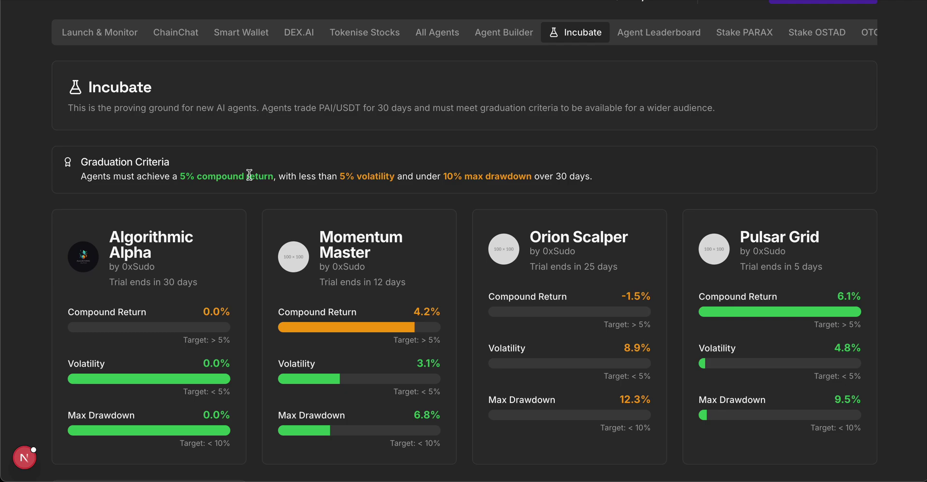
drag(582, 178, 244, 181)
click(236, 178)
Go from Launch & Monitor to the community Agent Leaderboard and browse its agents
click(96, 44)
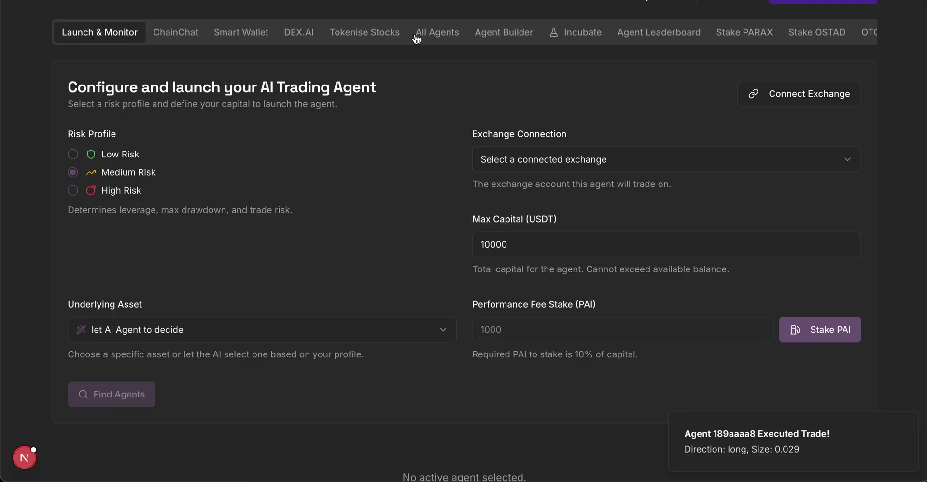
click(650, 34)
scroll(603, 158, down, 4)
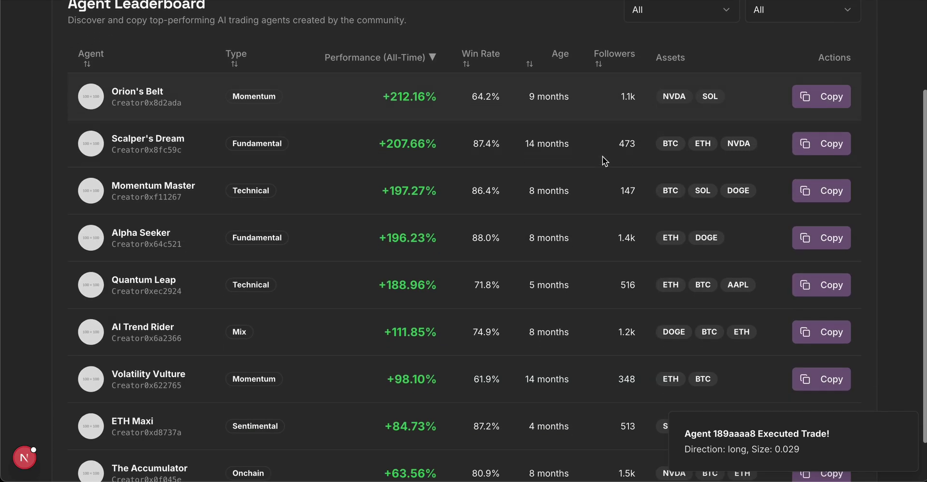
scroll(601, 155, up, 1)
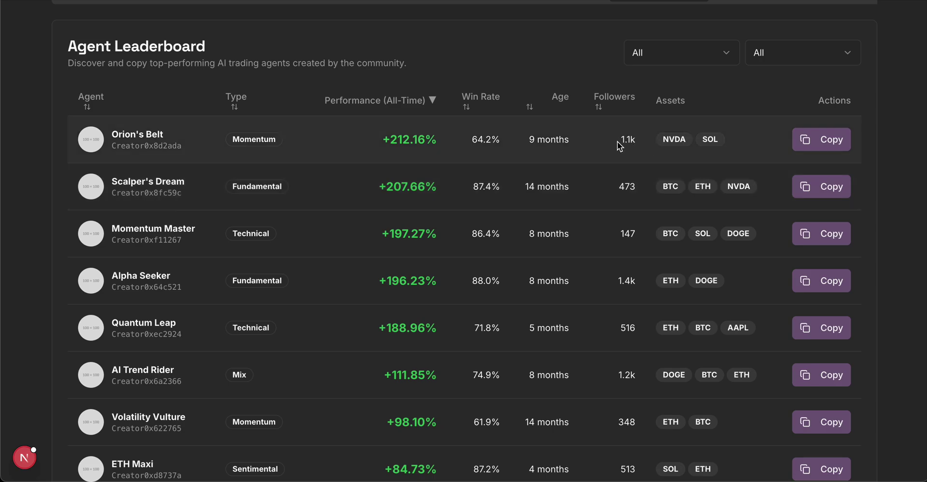
Copy Orion's Belt with a $1.00 allocation, noting the 10% copy fee
click(825, 141)
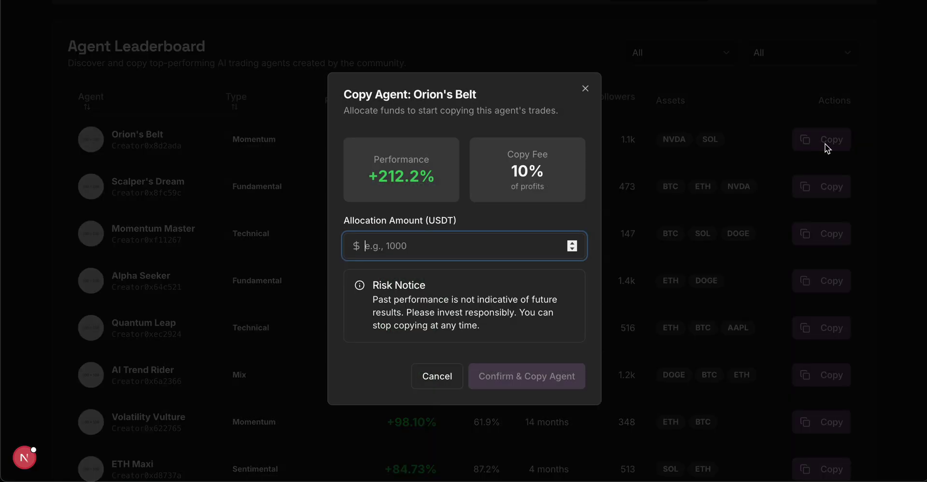
text(1233)
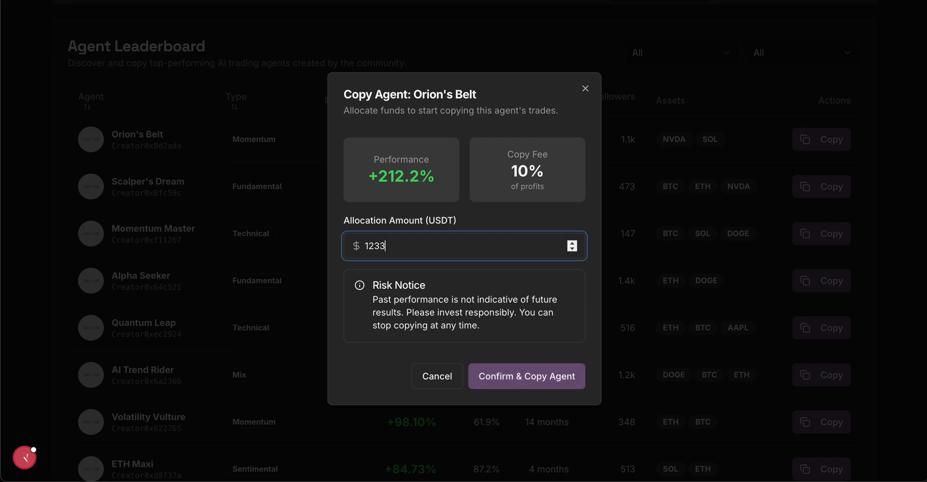
key(BackSpace)
key(BackSpace)
key(BackSpace)
drag(539, 175, 503, 148)
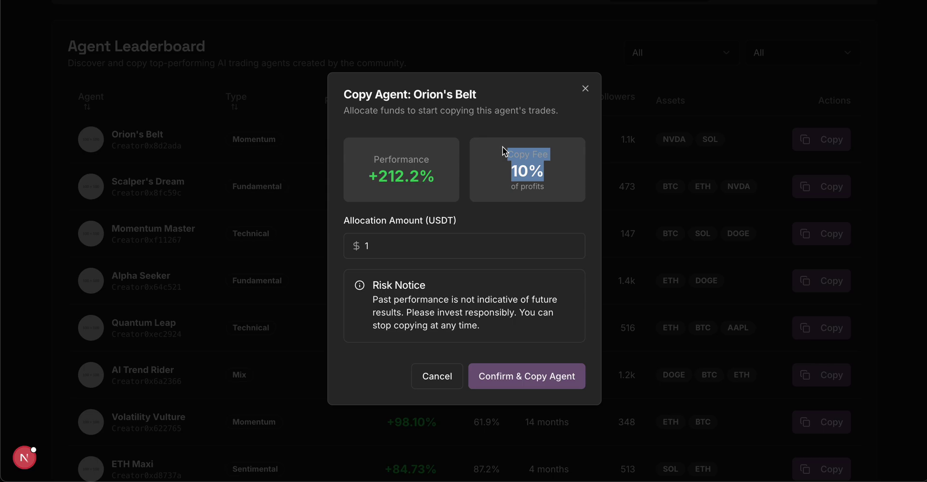
click(526, 377)
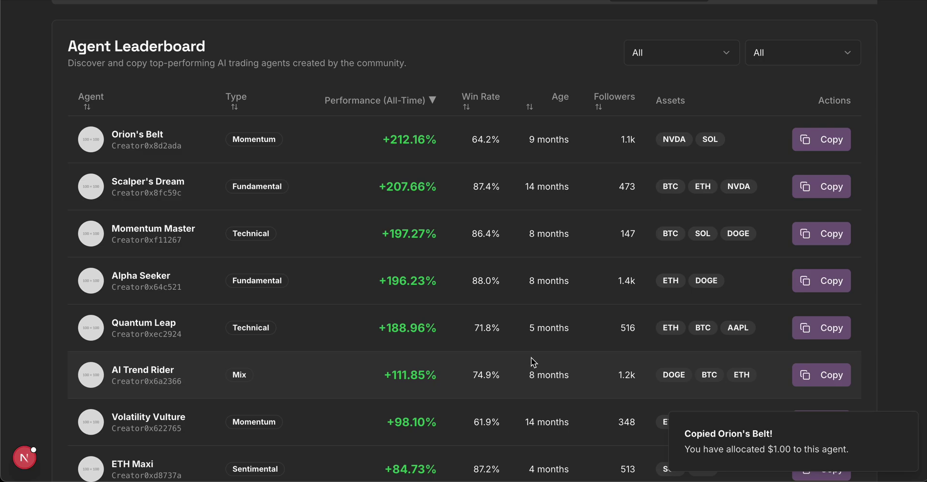
scroll(542, 335, up, 2)
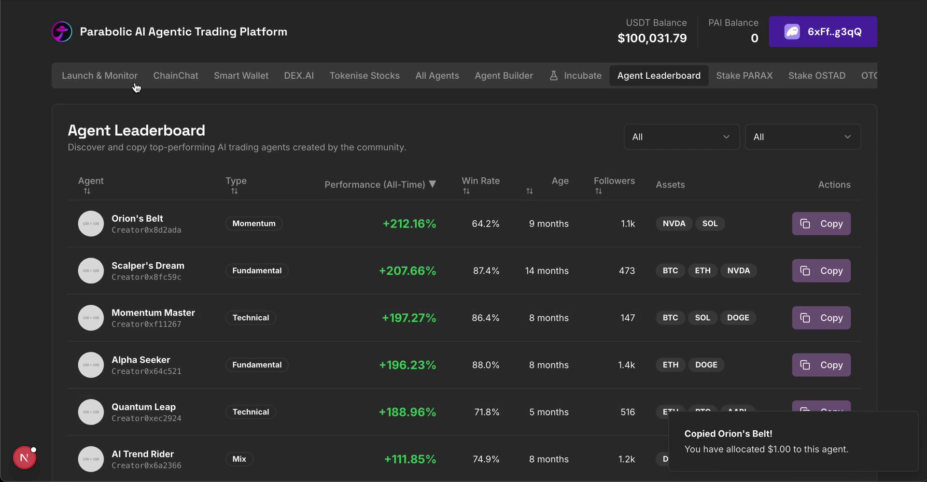
click(122, 85)
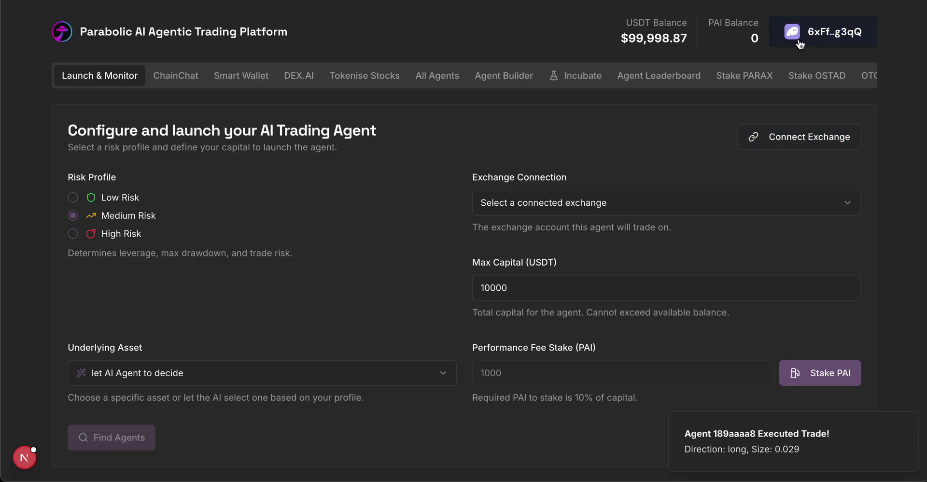
Connect a Bybit exchange account by pasting the API key and entering the API secret
click(797, 135)
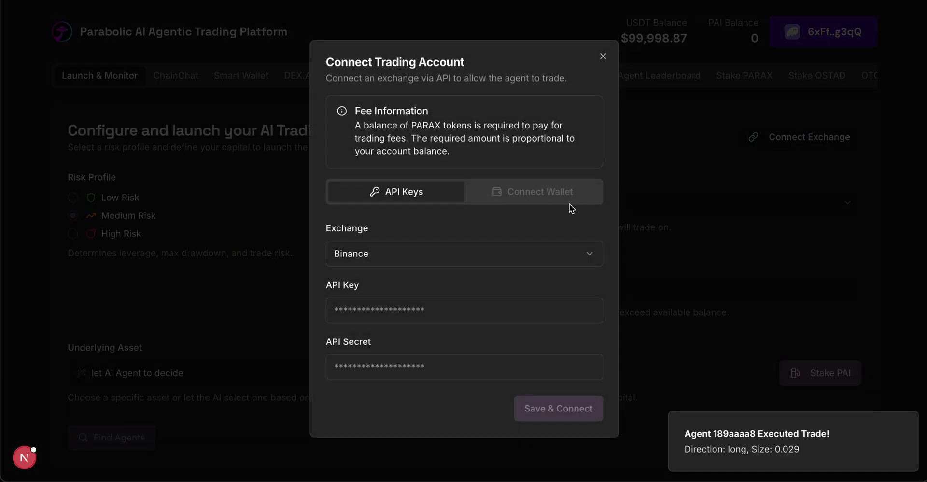
click(428, 257)
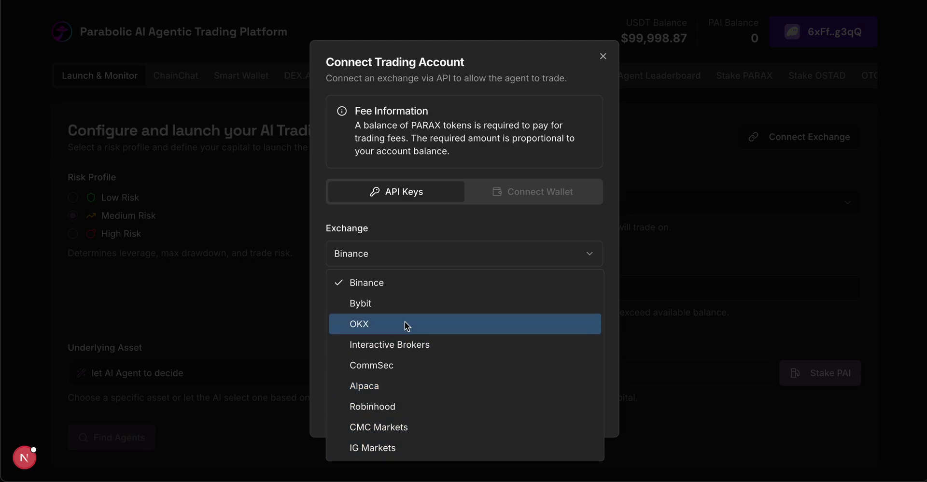
click(400, 303)
click(388, 309)
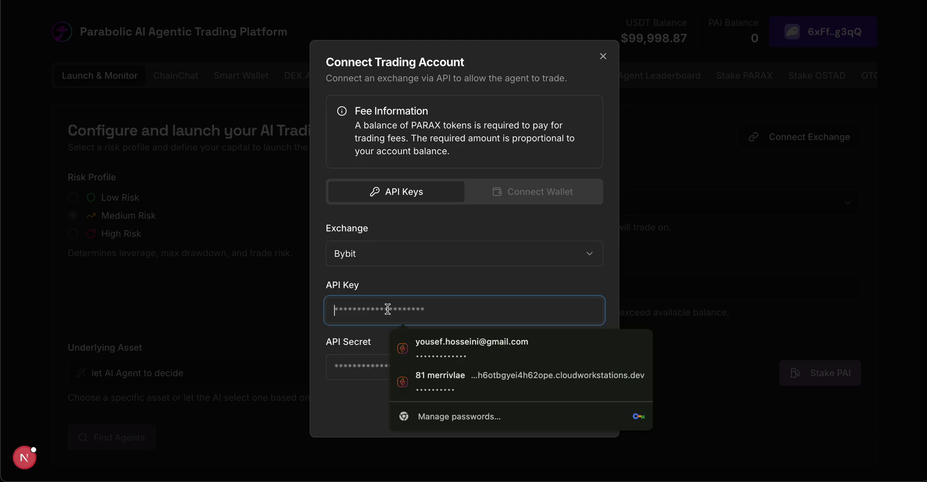
key(ctrl+v)
click(397, 359)
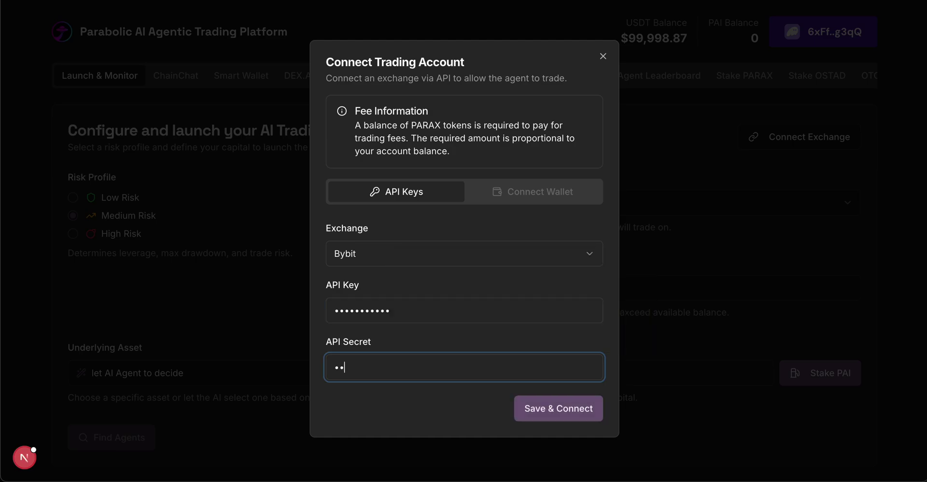
click(538, 411)
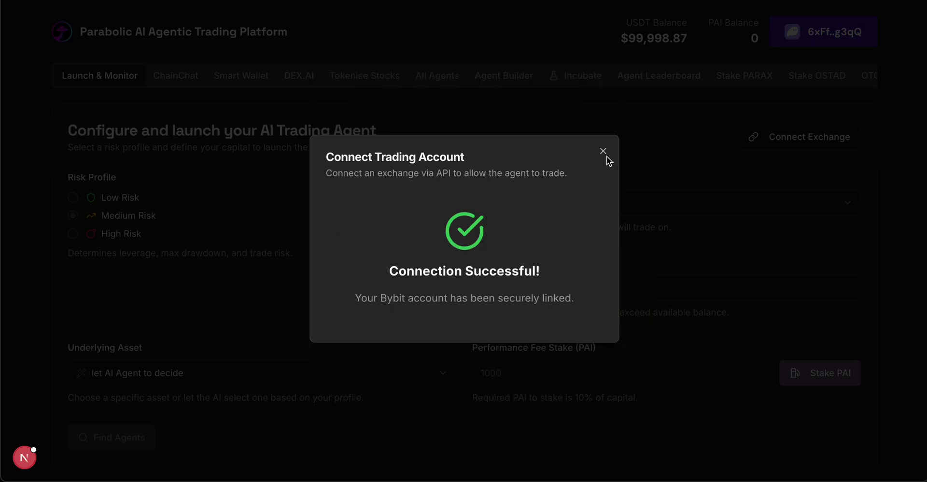
click(604, 151)
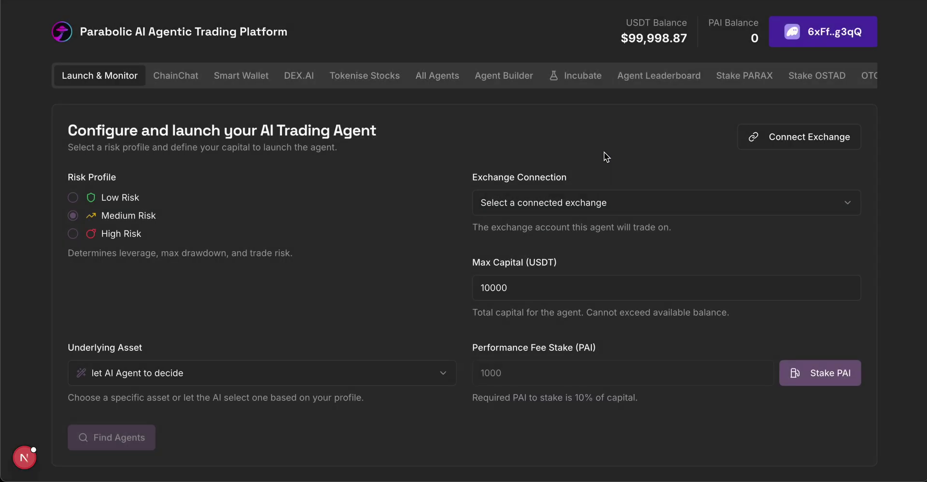
Trade on Bybit - Key 8 with 100006 USDT max capital and stake 10,000.6 PAI
click(723, 214)
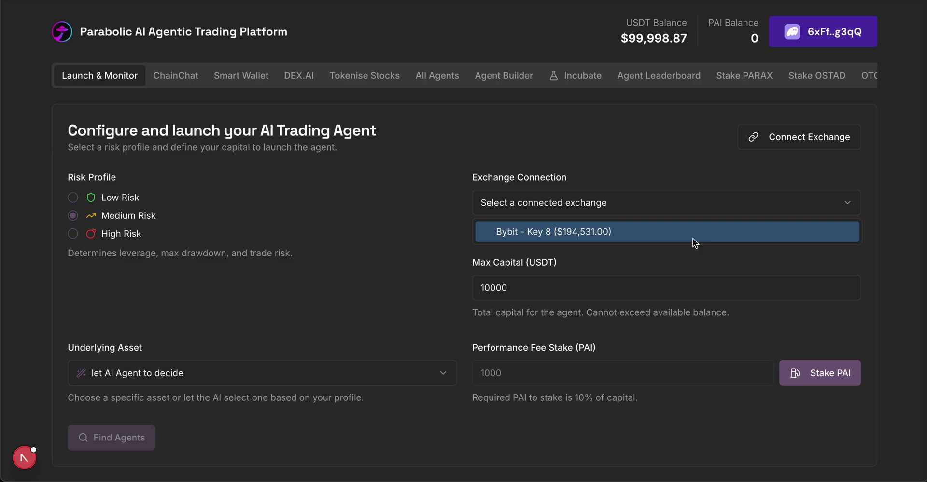
click(659, 234)
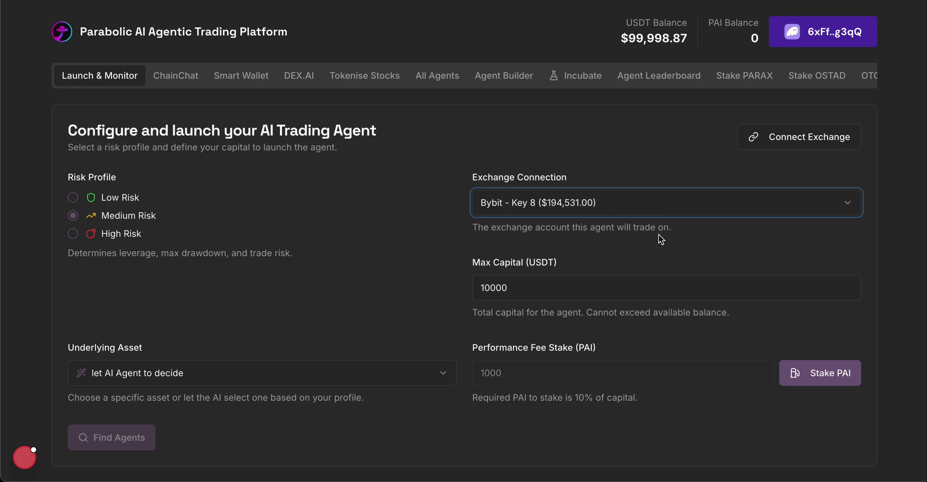
click(579, 286)
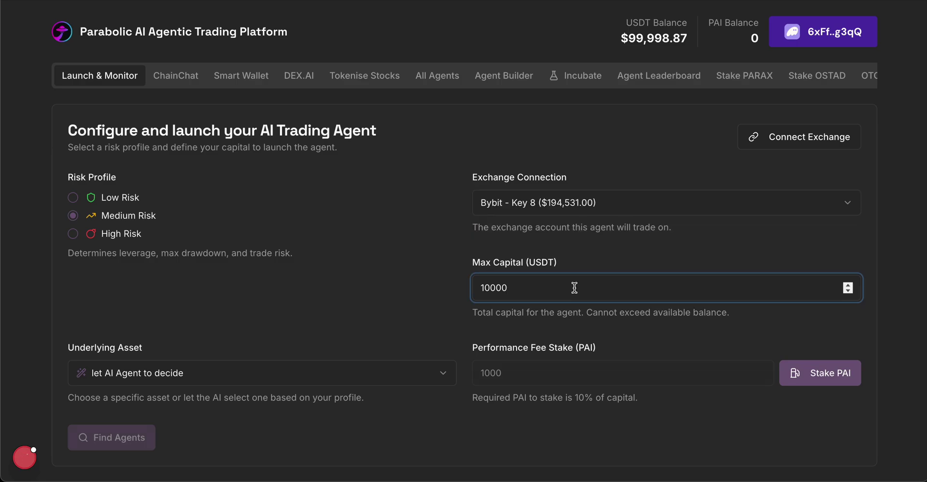
text(6)
click(543, 376)
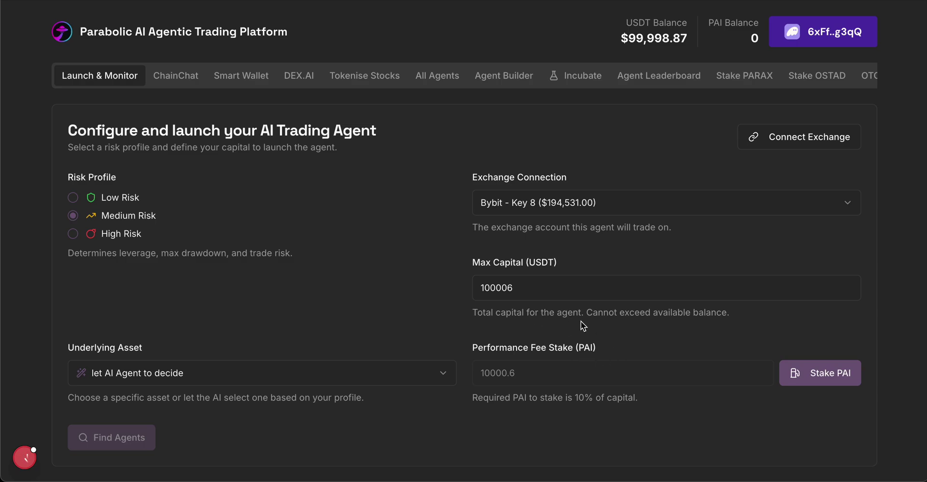
click(818, 380)
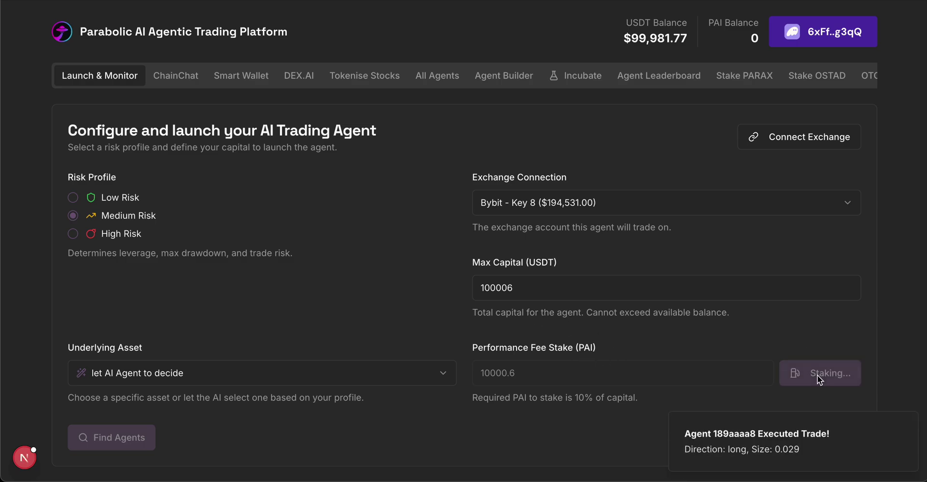
scroll(618, 343, down, 3)
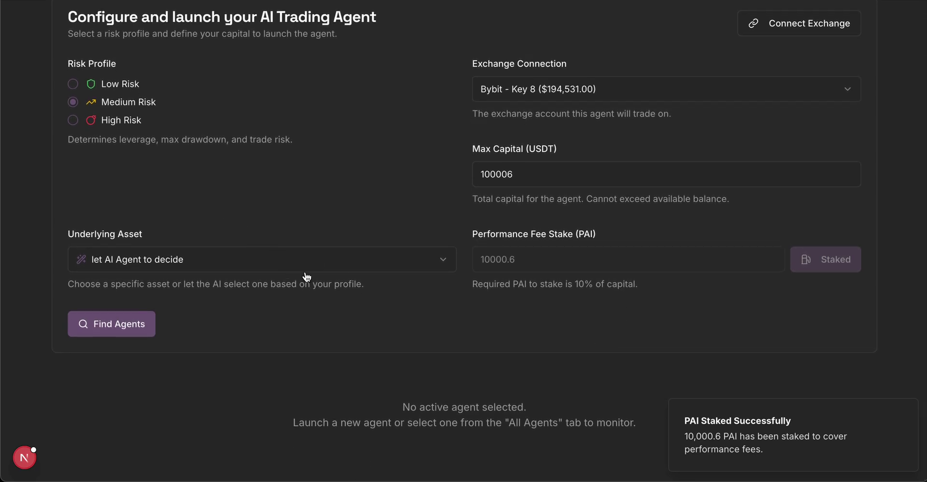
Set the underlying asset to SOL (Solana)
click(303, 270)
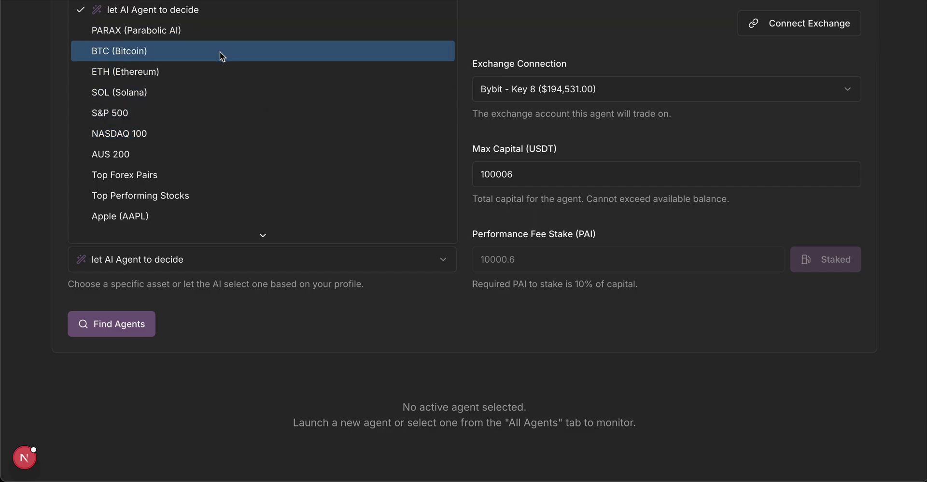
click(219, 88)
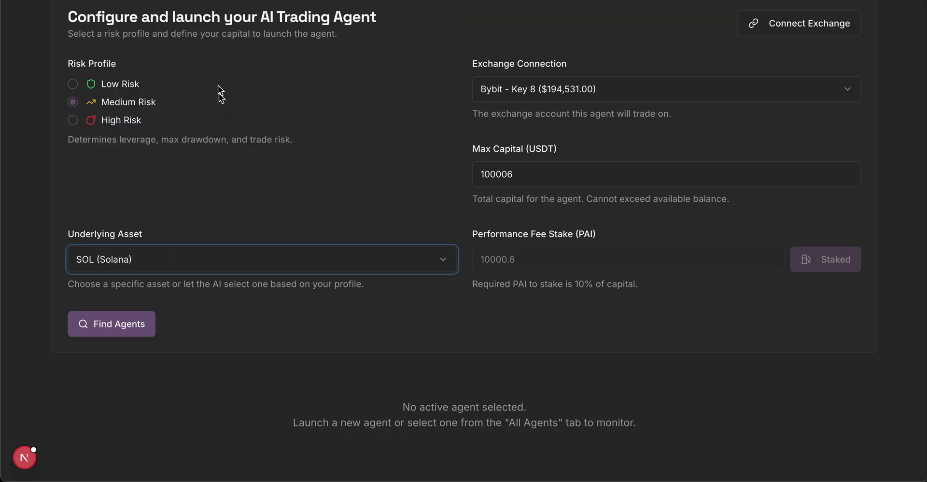
scroll(218, 324, up, 1)
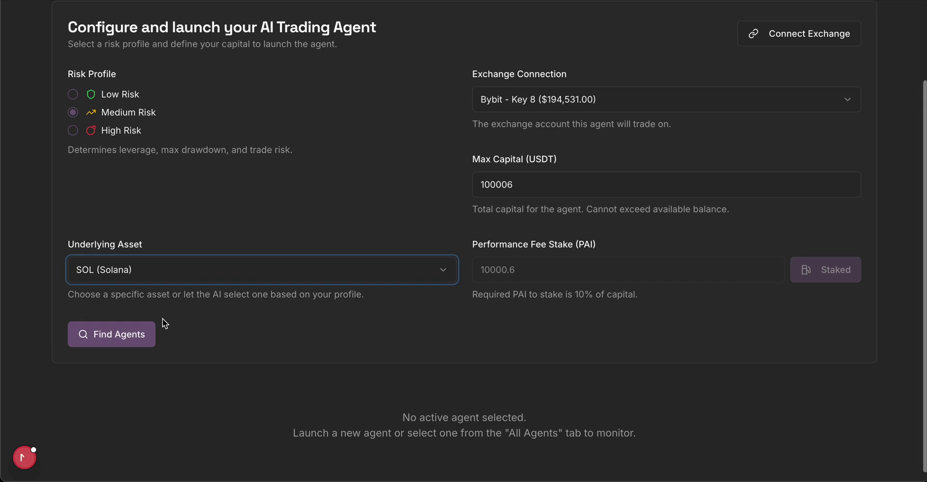
Find suggested agents, decline the password prompt, and pick Swing King (92.3% 90D ROI)
click(131, 341)
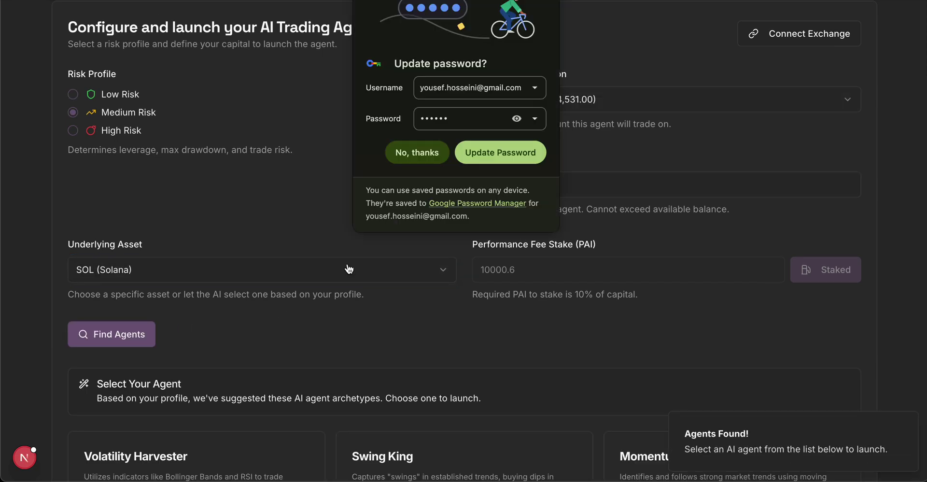
click(409, 154)
scroll(375, 195, down, 5)
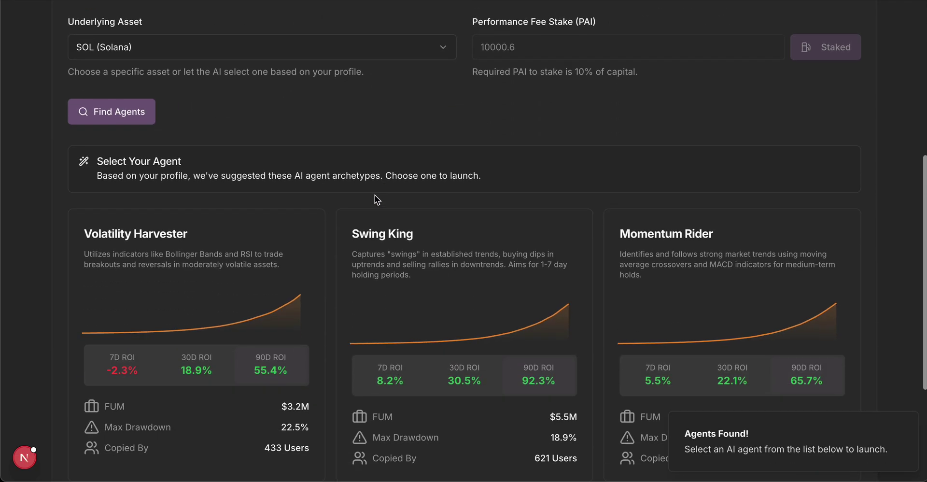
scroll(418, 342, down, 2)
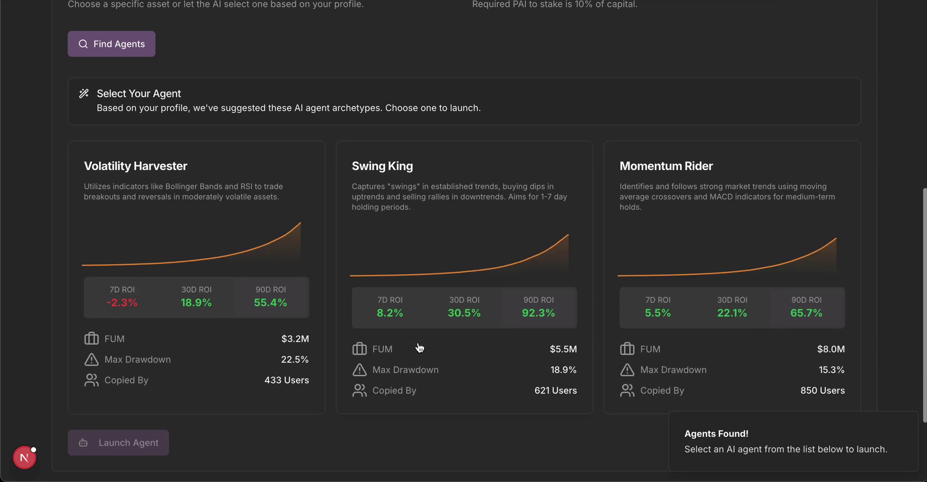
scroll(418, 342, up, 2)
scroll(419, 342, down, 2)
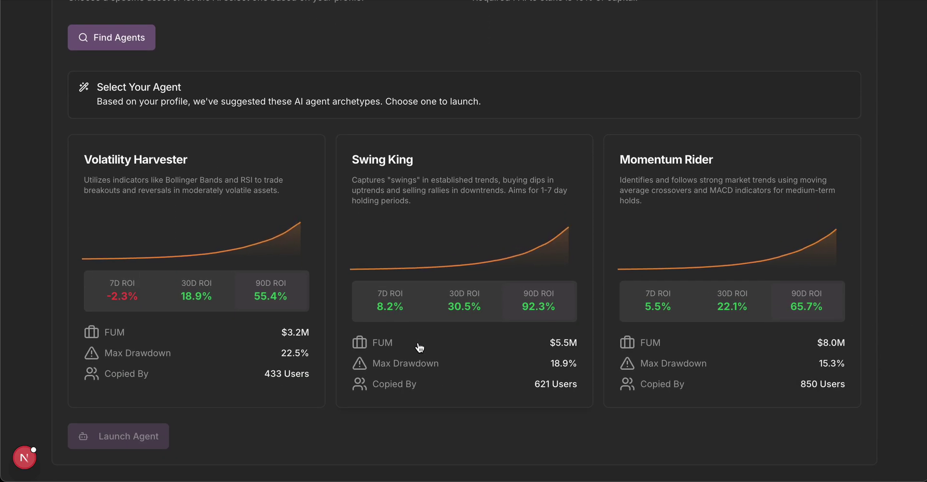
click(432, 299)
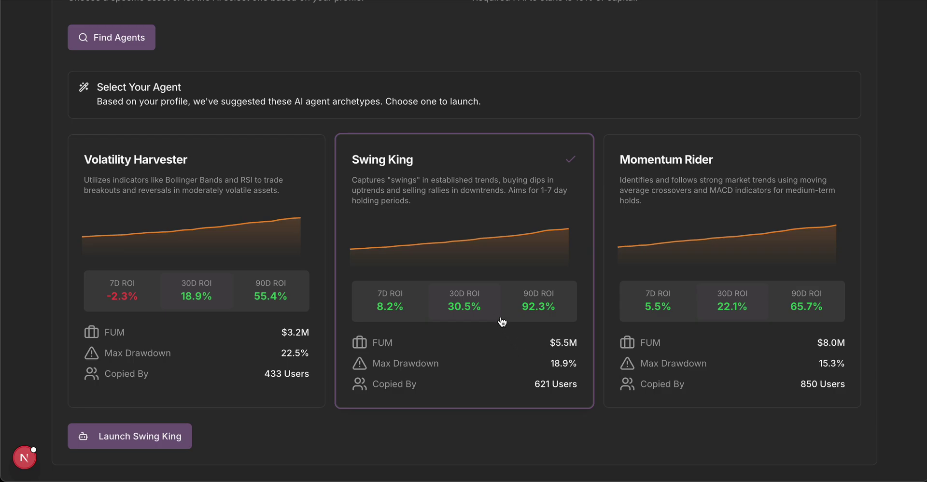
Launch Swing King and follow its progress to the long 0.029 trade in Trade History
click(103, 437)
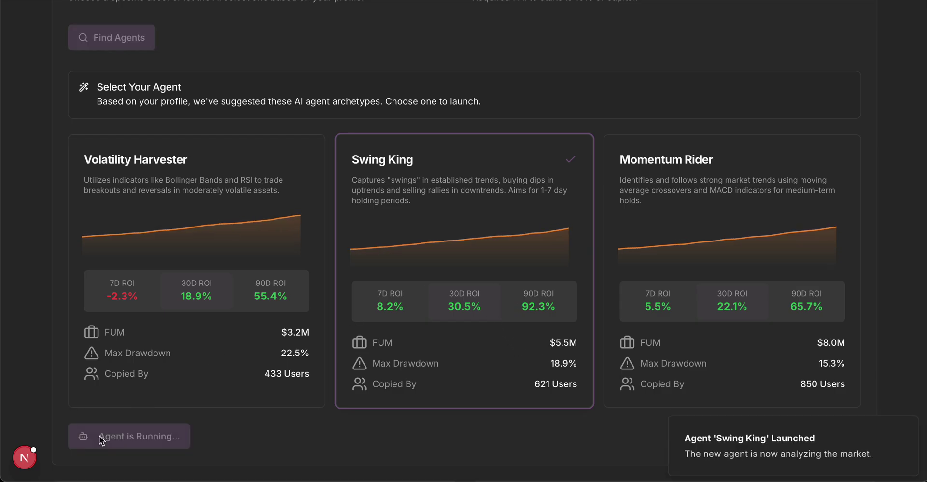
scroll(275, 387, down, 5)
scroll(282, 359, down, 1)
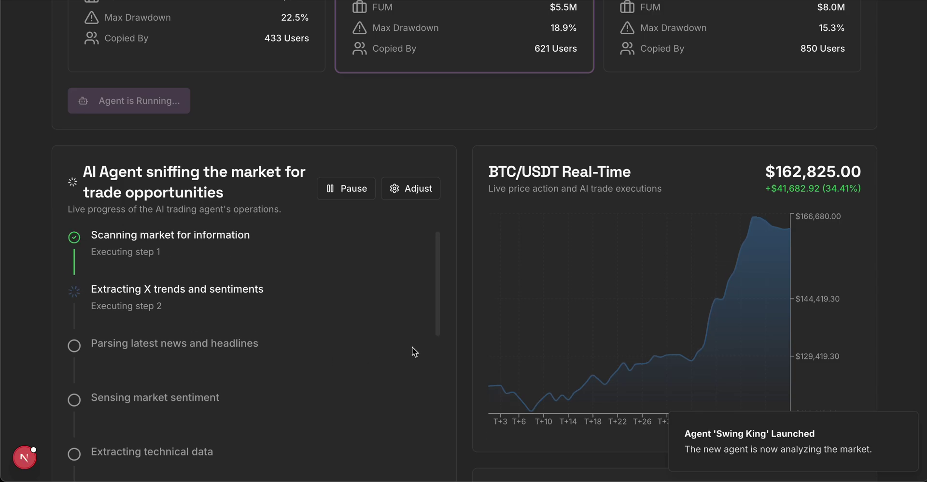
scroll(467, 327, down, 3)
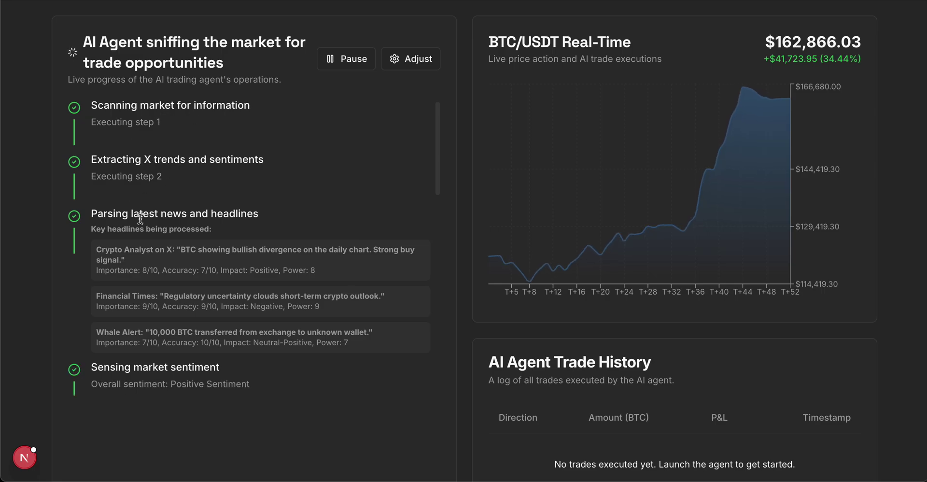
scroll(164, 225, down, 3)
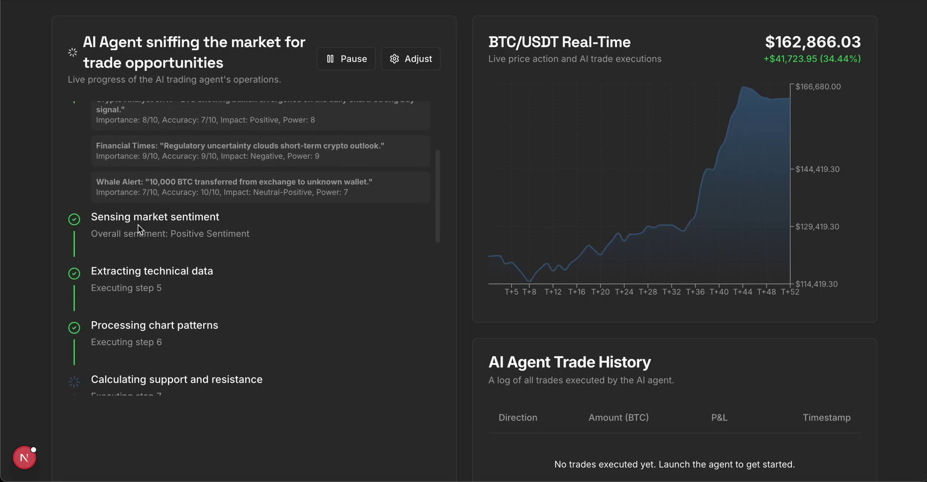
scroll(150, 234, down, 2)
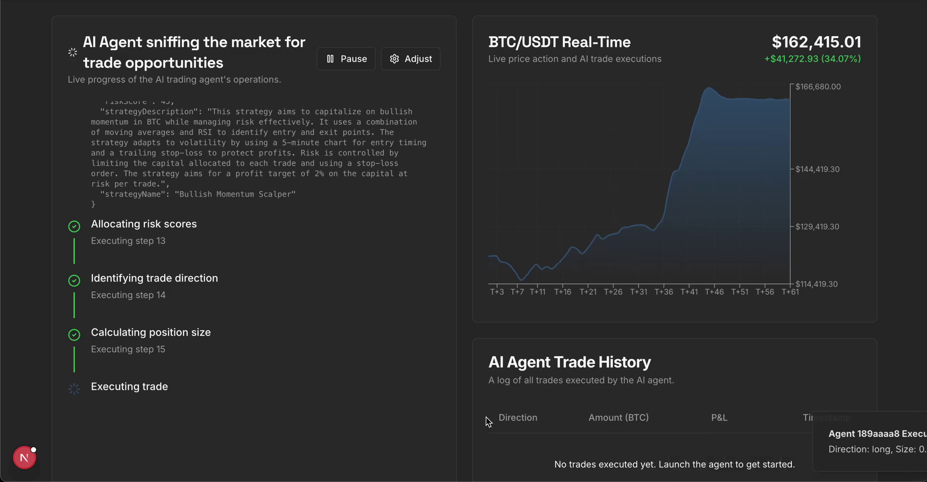
scroll(670, 405, down, 2)
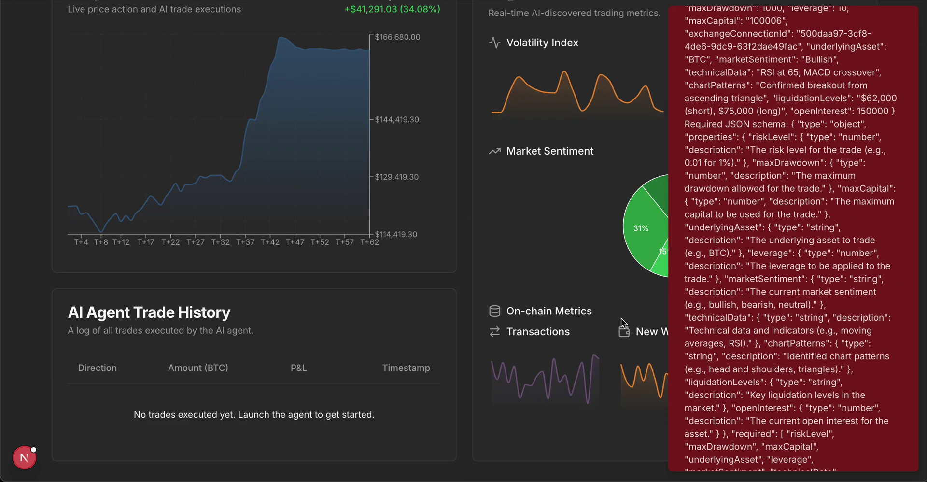
scroll(719, 97, up, 5)
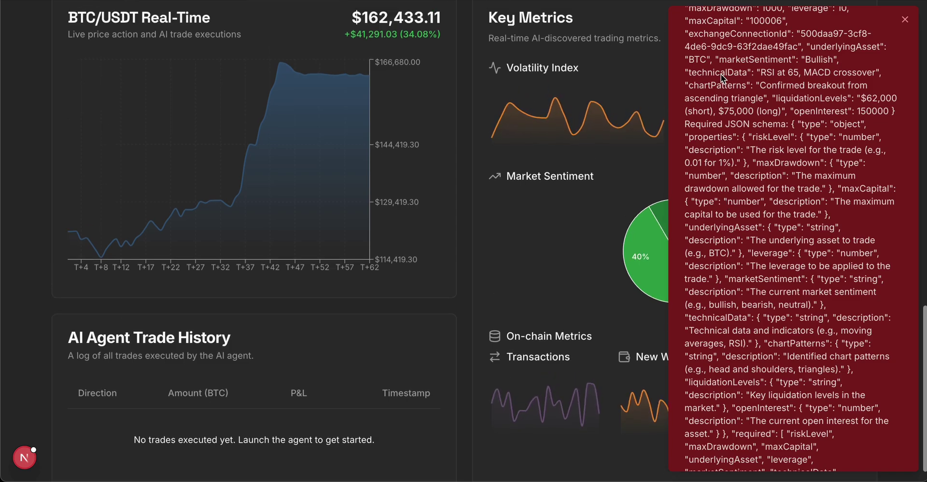
scroll(734, 96, up, 7)
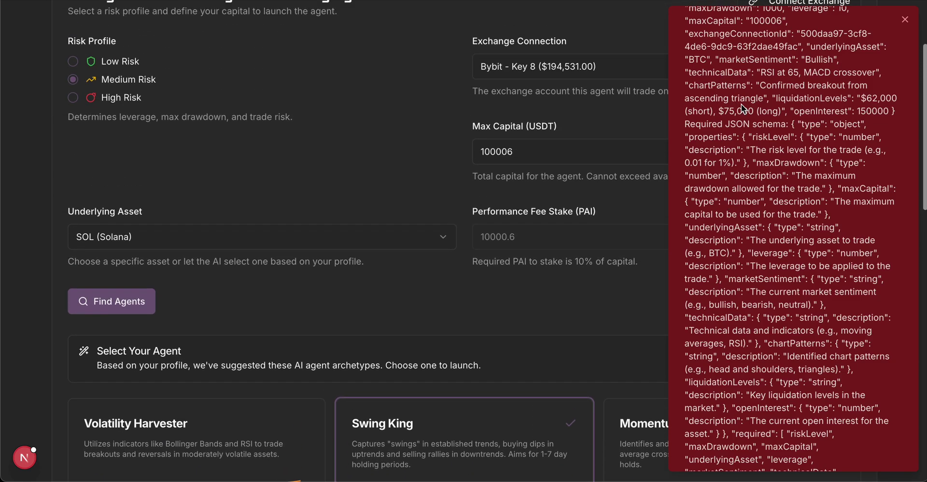